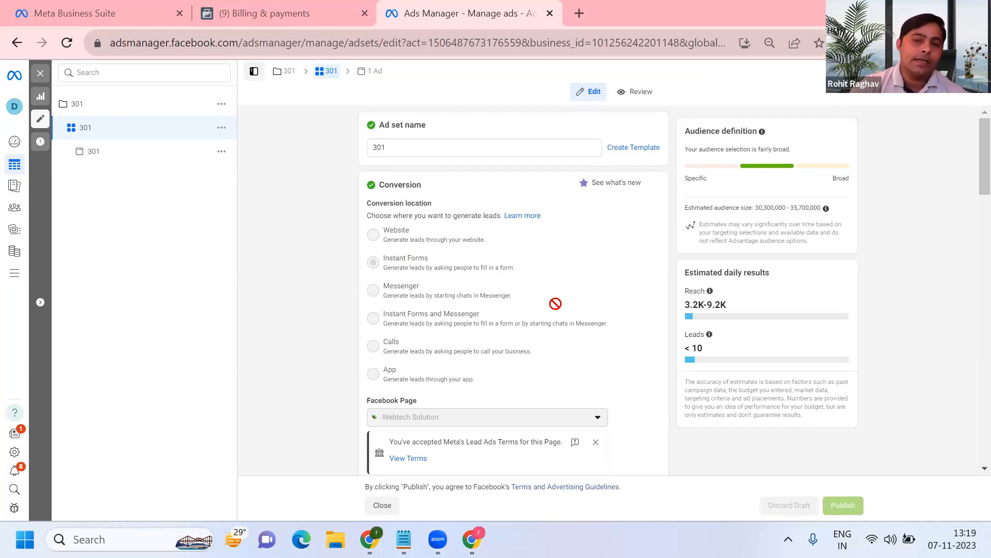
Open the ad set's saved audience "Bada Business Business Owner job tittle" for editing
{"action": "scroll", "coordinate": [555, 304], "scroll_direction": "down", "scroll_amount": 15}
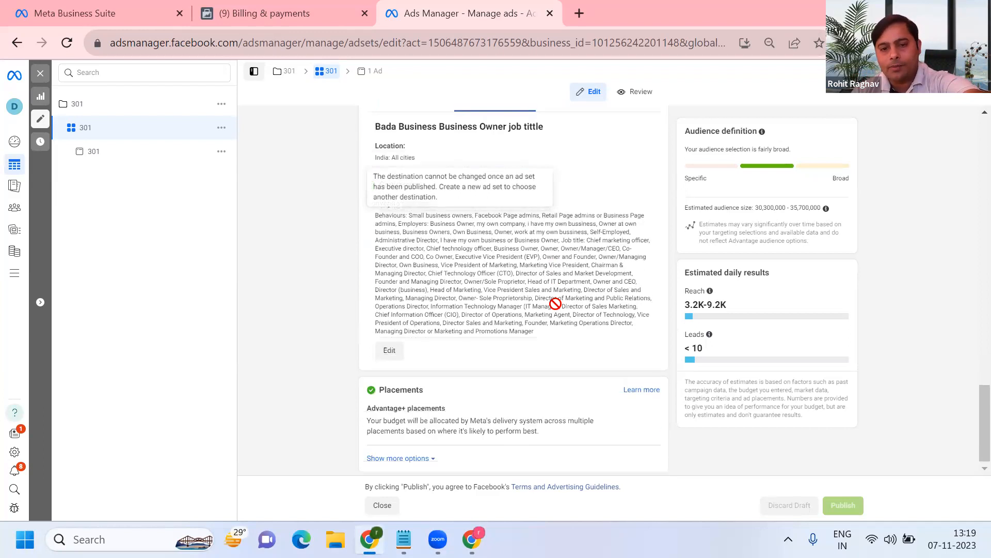
{"action": "scroll", "coordinate": [555, 303], "scroll_direction": "down", "scroll_amount": 1}
{"action": "scroll", "coordinate": [555, 304], "scroll_direction": "up", "scroll_amount": 1}
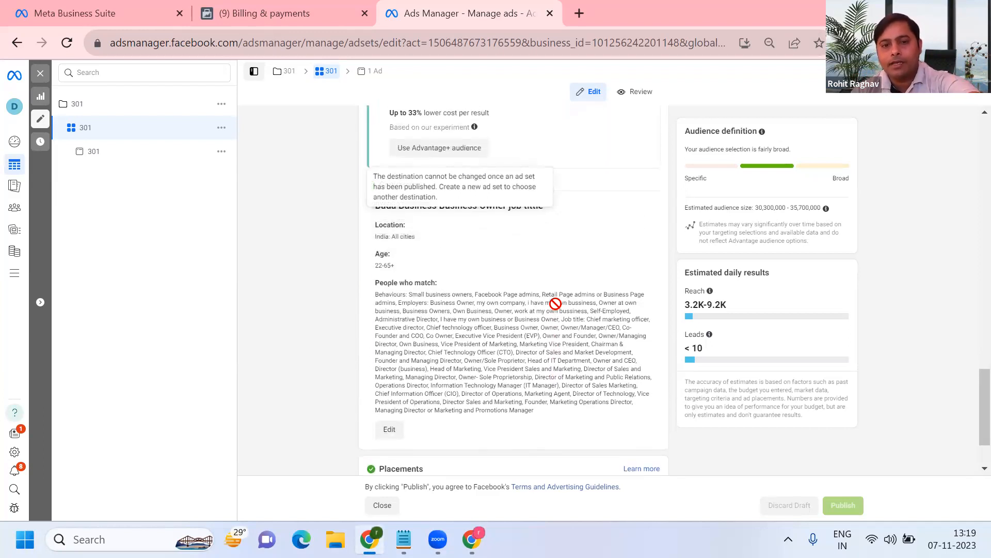
{"action": "left_click", "coordinate": [390, 430]}
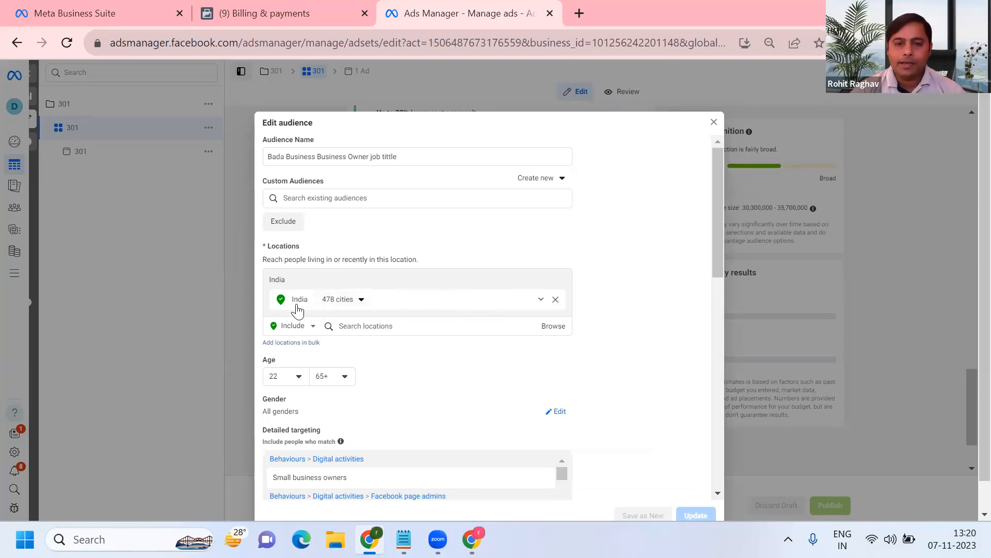
Remove the audience's India location, add India again as an included country and restrict it to cities only
{"action": "left_click", "coordinate": [555, 303]}
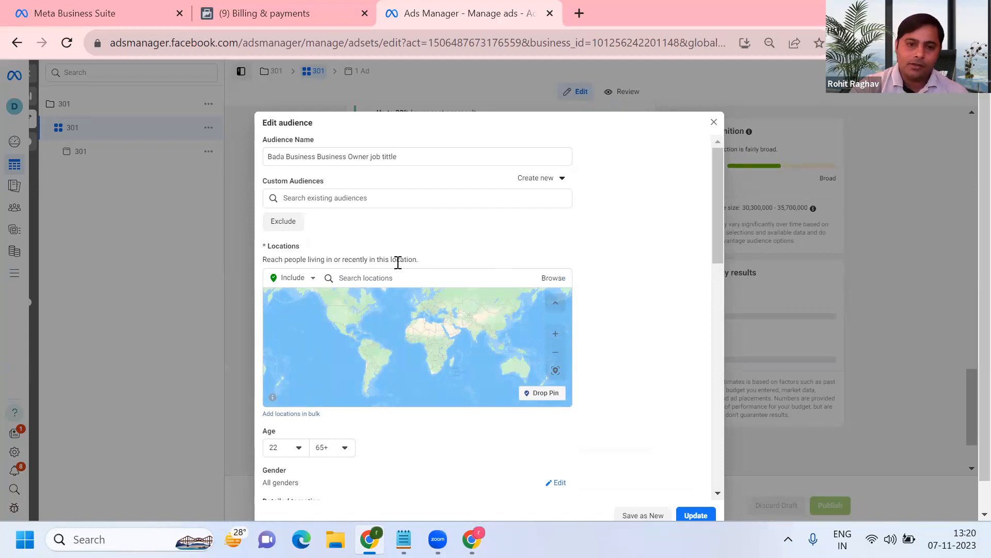
{"action": "left_click", "coordinate": [402, 279]}
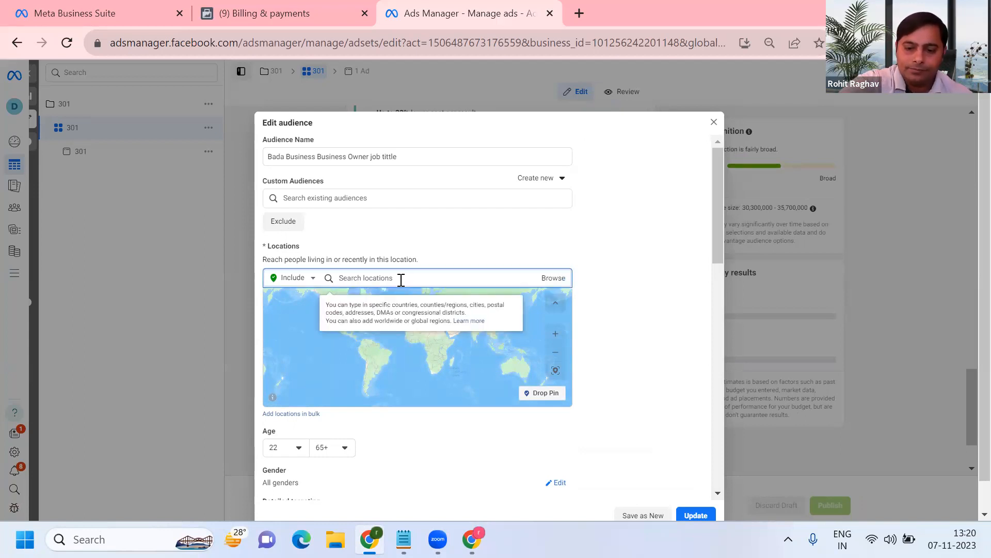
{"action": "type", "text": "india"}
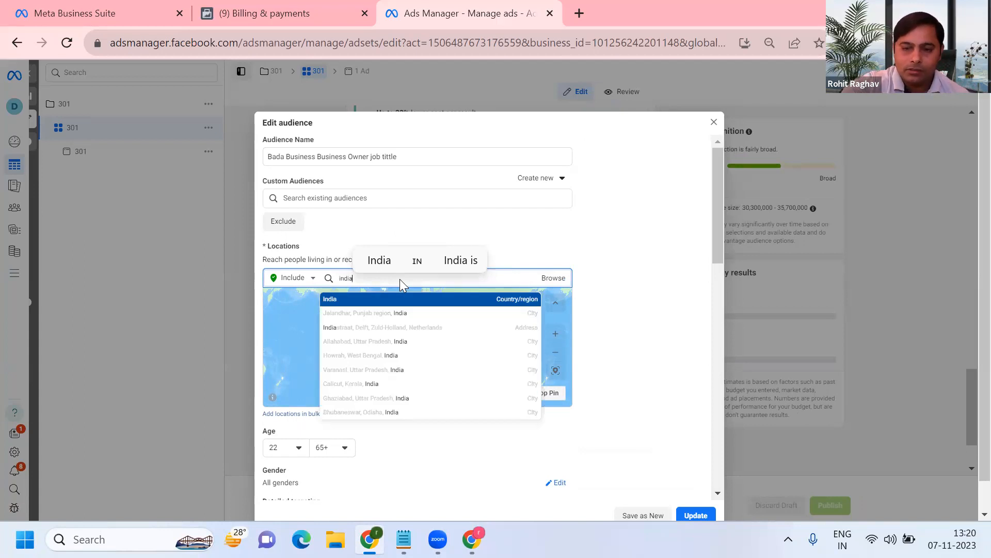
{"action": "left_click", "coordinate": [413, 299]}
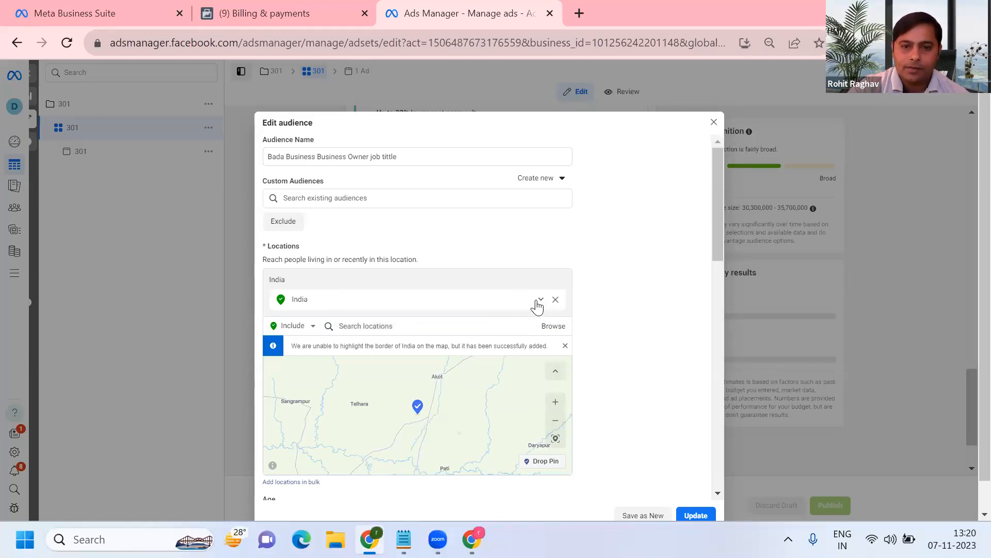
{"action": "left_click", "coordinate": [540, 302]}
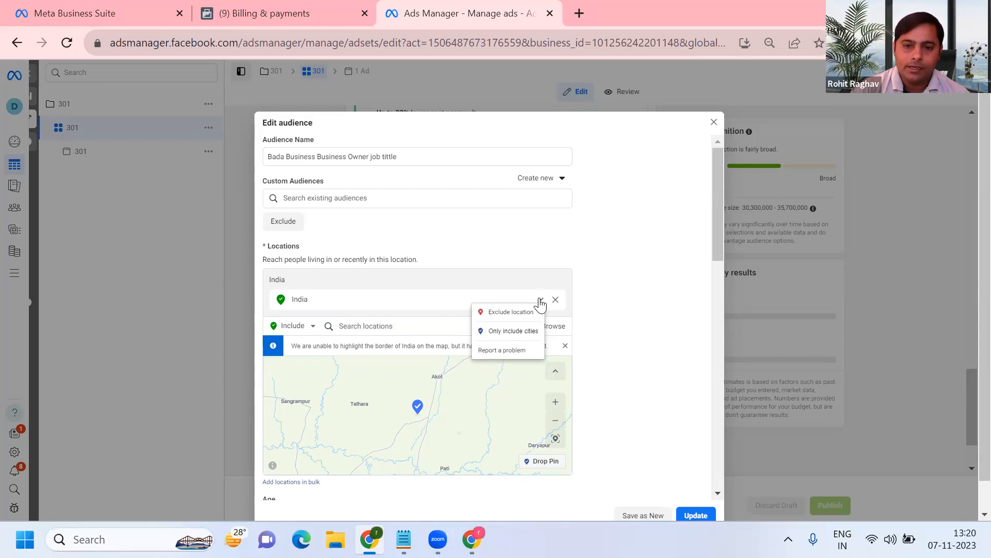
{"action": "left_click", "coordinate": [515, 331]}
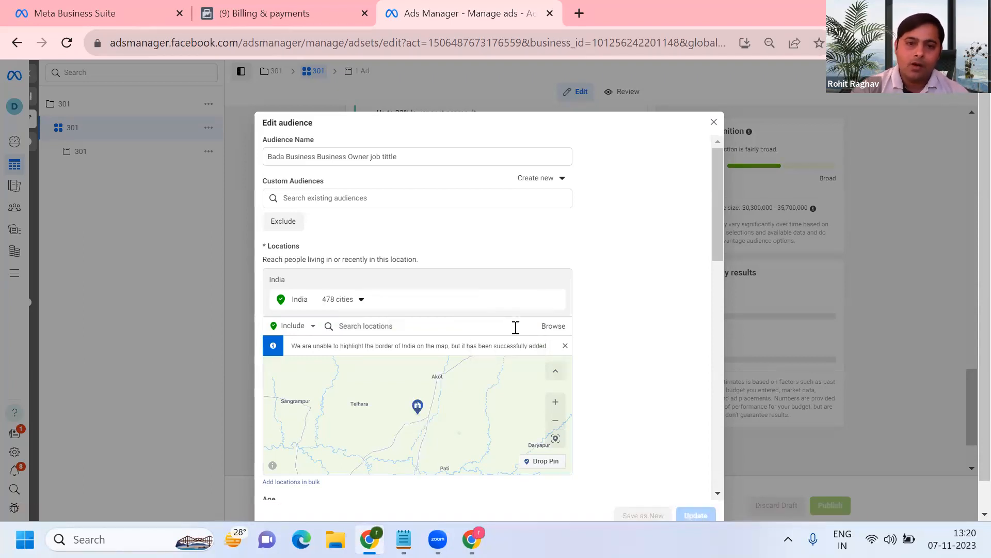
Switch the location mode to Exclude and add Hyderabad, Telangana as an excluded city
{"action": "left_click", "coordinate": [307, 327]}
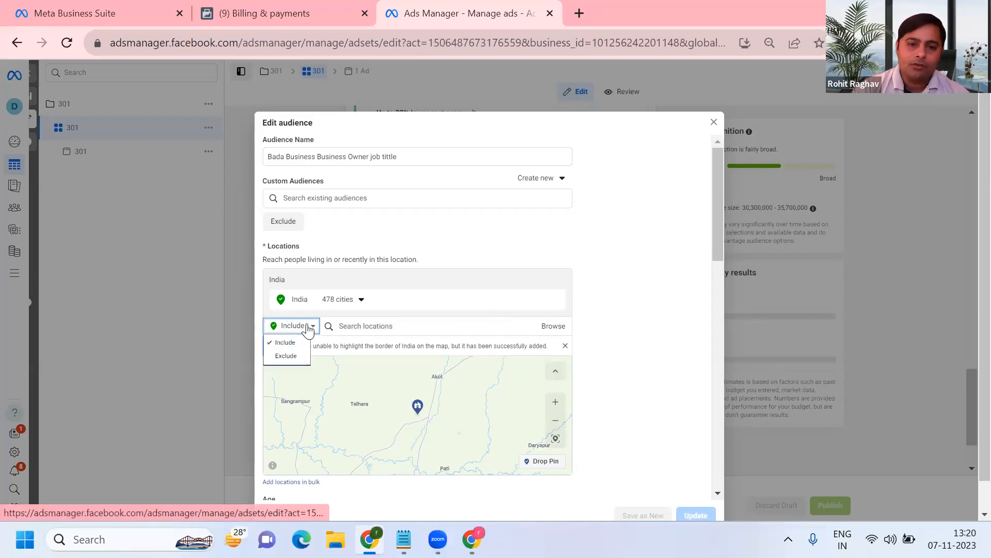
{"action": "left_click", "coordinate": [296, 355]}
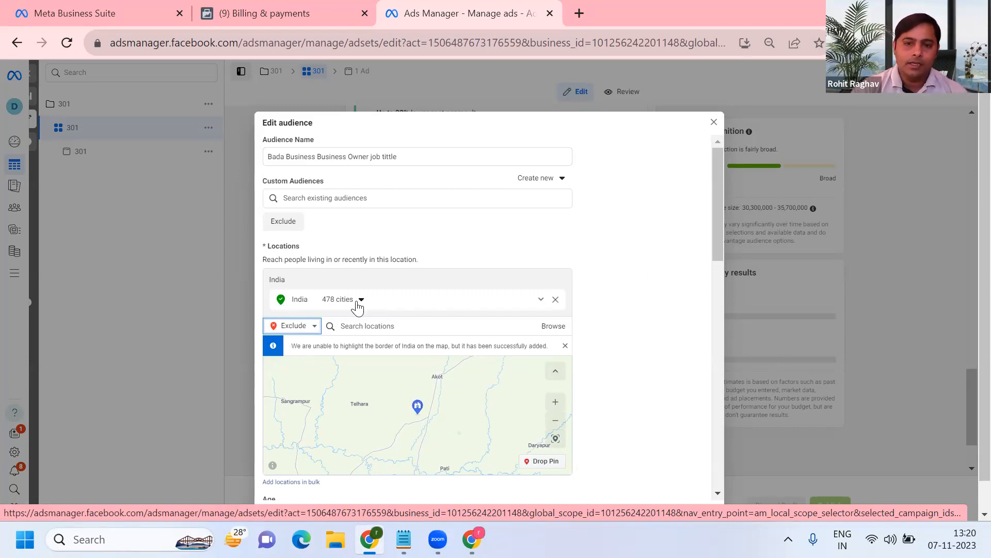
{"action": "left_click", "coordinate": [382, 330]}
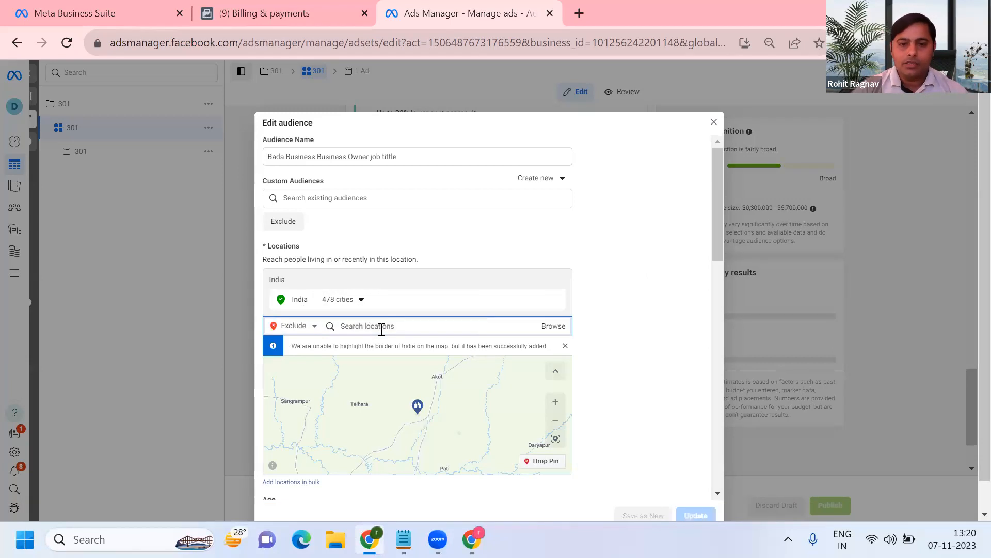
{"action": "type", "text": "hy"}
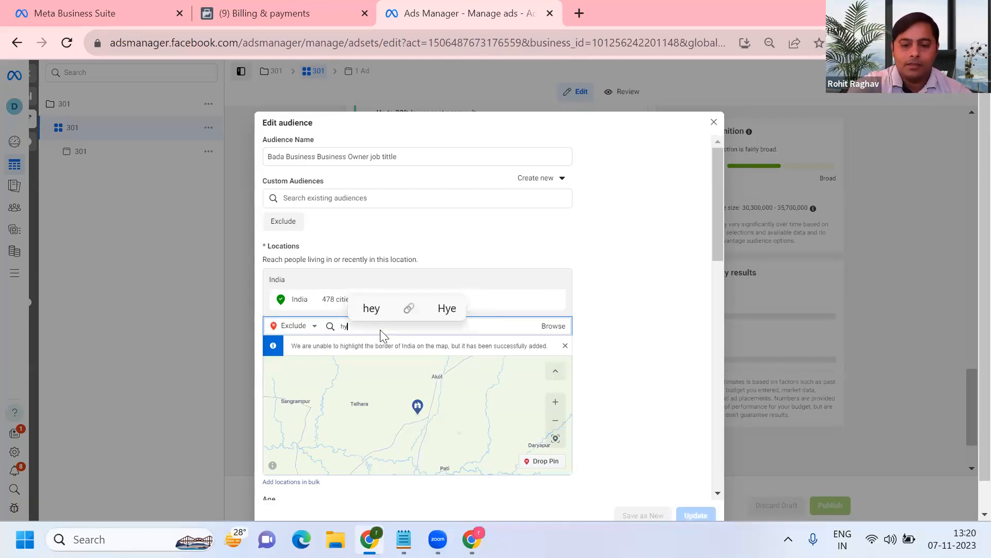
{"action": "type", "text": "dra"}
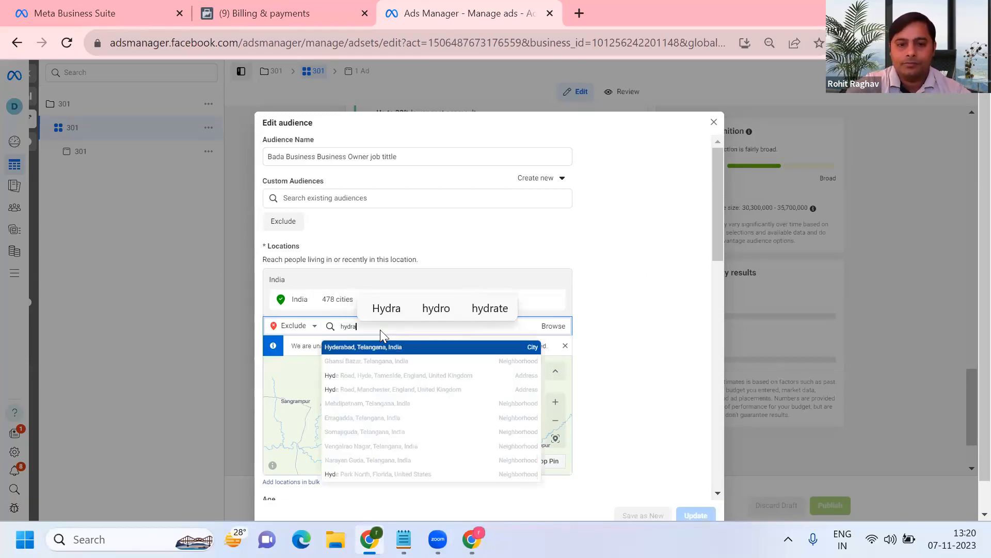
{"action": "key", "text": "BackSpace"}
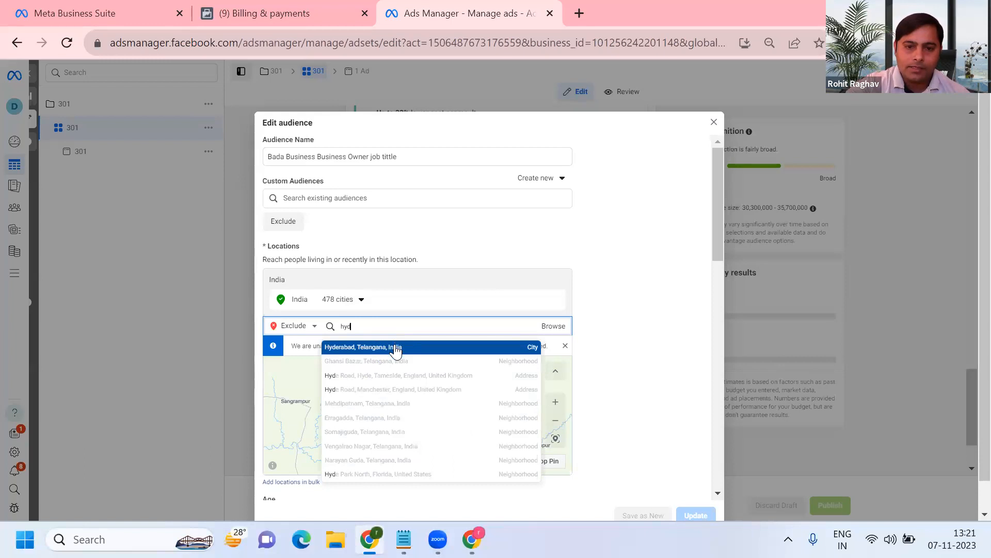
{"action": "left_click", "coordinate": [396, 348]}
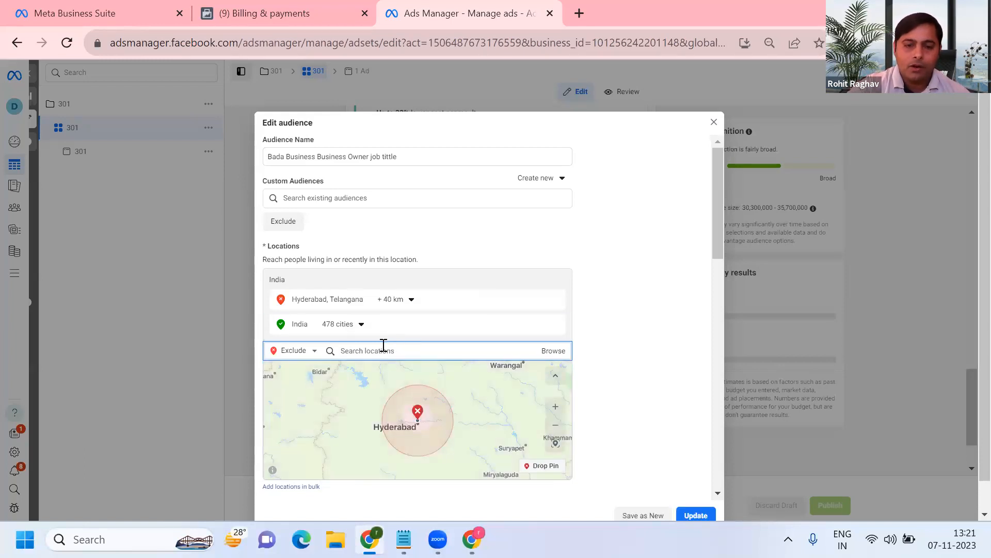
Add Chennai, Tamil Nadu as another excluded city in the audience locations
{"action": "left_click", "coordinate": [384, 345]}
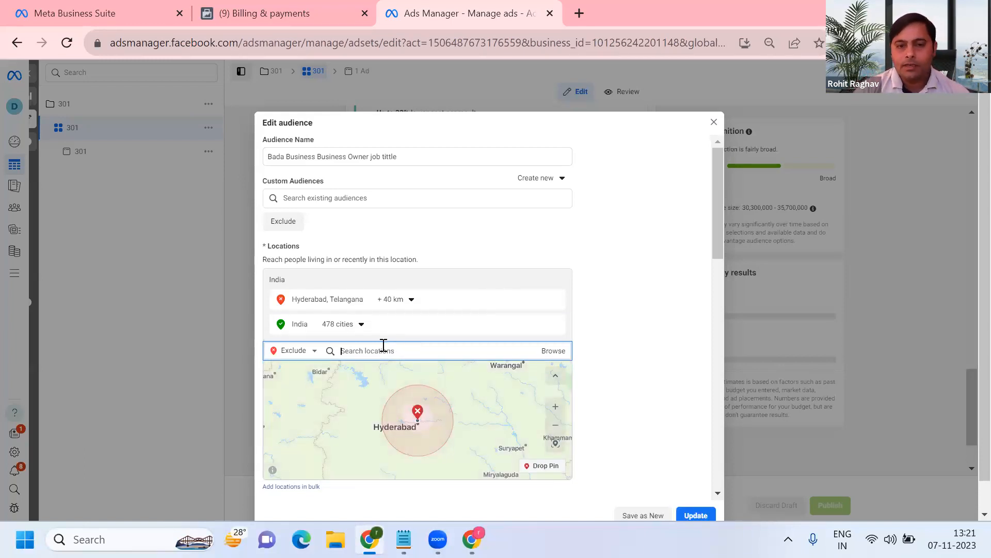
{"action": "type", "text": "ch"}
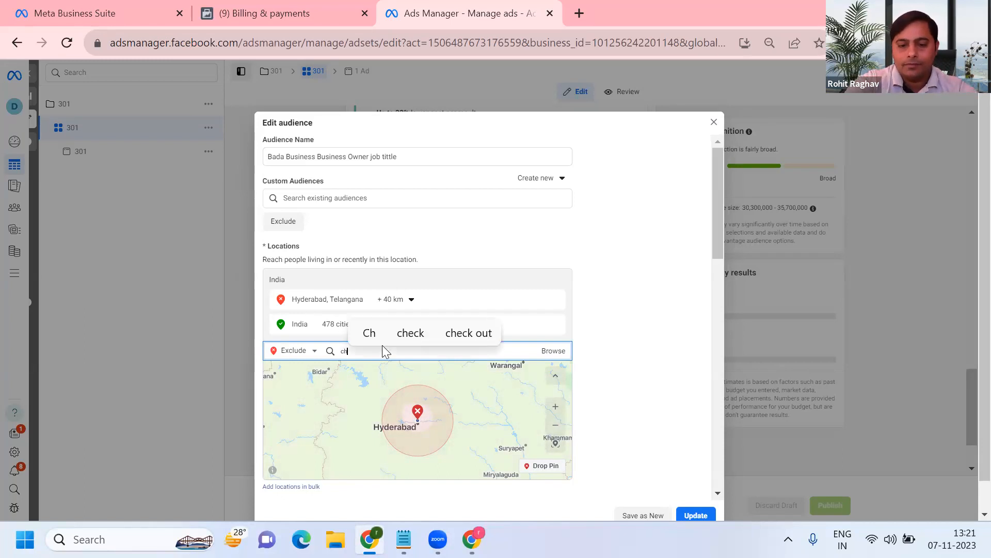
{"action": "type", "text": "ennai"}
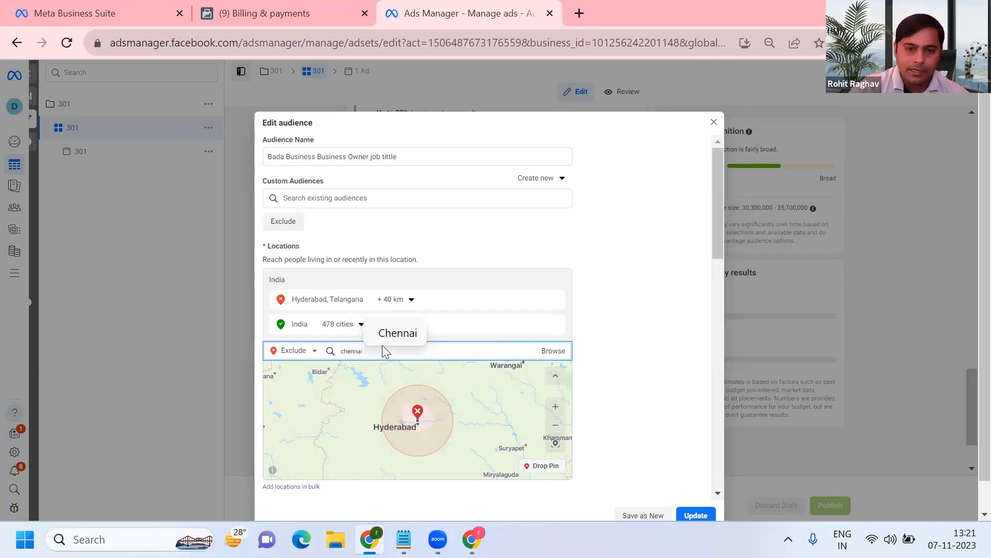
{"action": "left_click", "coordinate": [388, 372]}
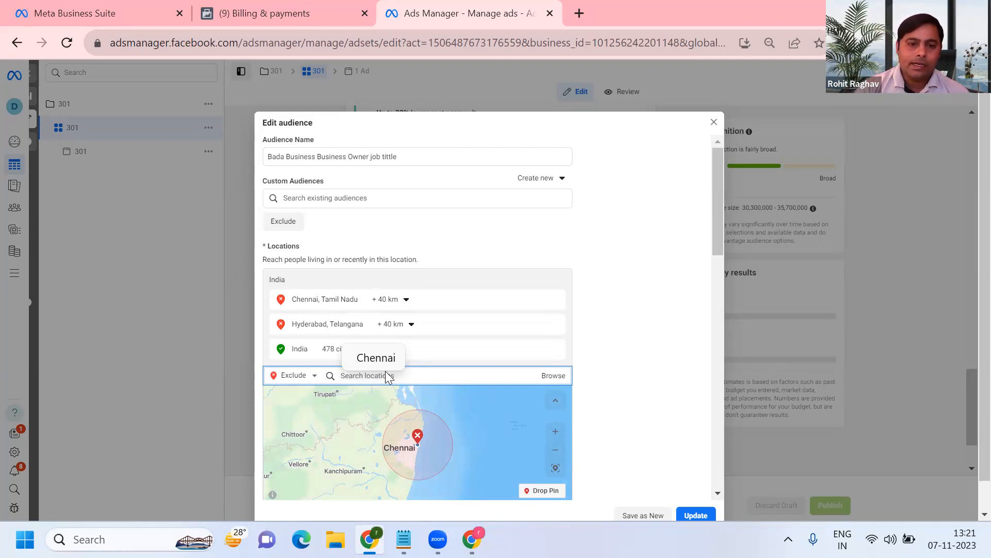
Remove Chennai, Hyderabad and India from the audience locations
{"action": "left_click", "coordinate": [281, 325]}
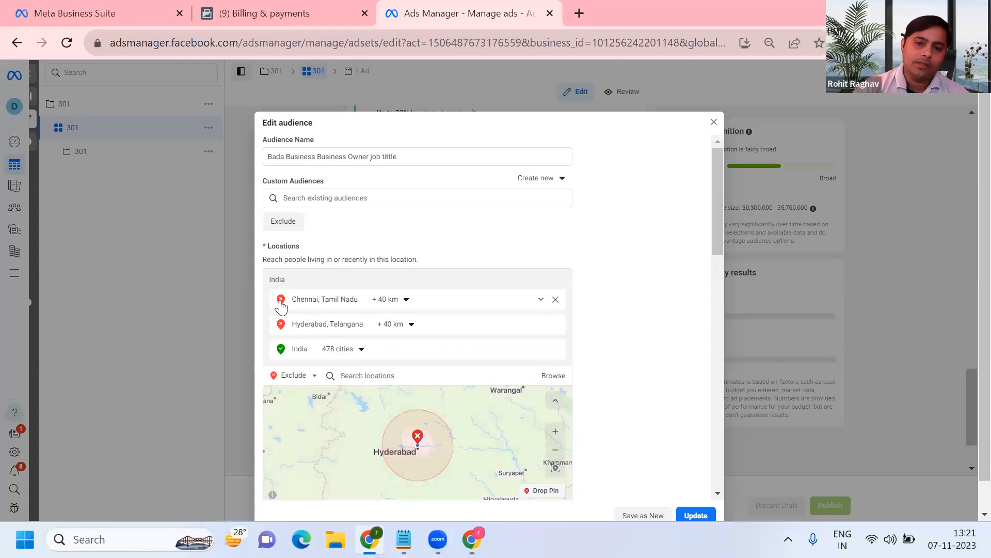
{"action": "left_click", "coordinate": [555, 300]}
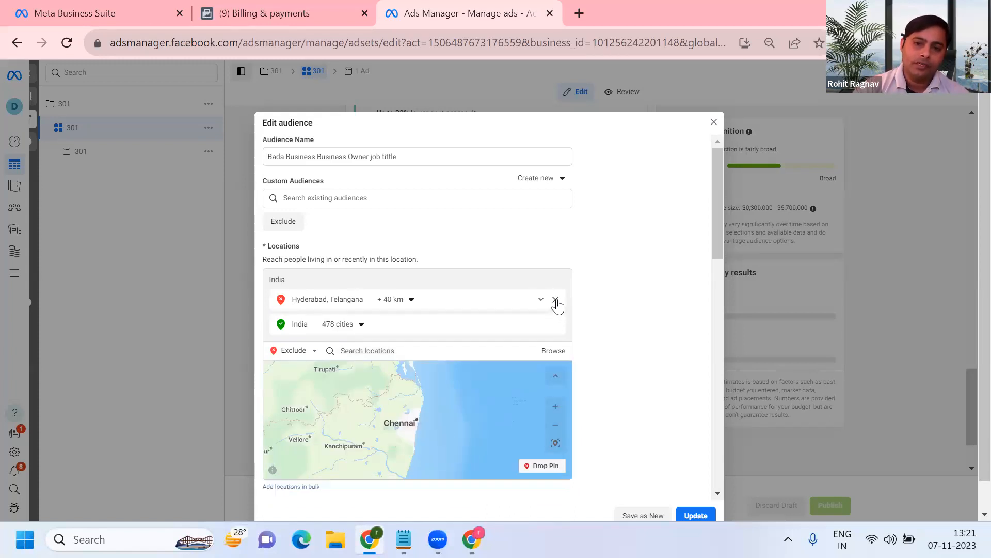
{"action": "left_click", "coordinate": [556, 301]}
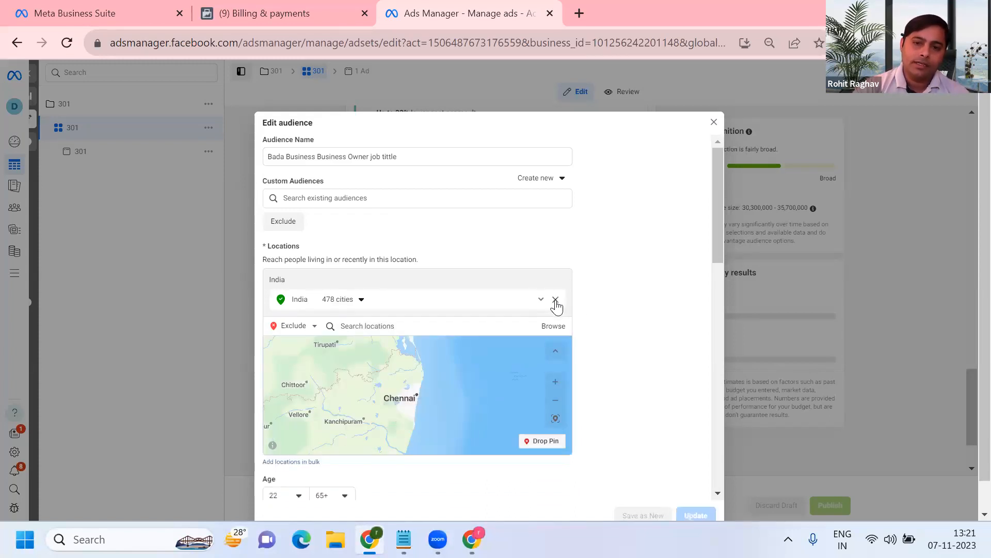
{"action": "left_click", "coordinate": [556, 300]}
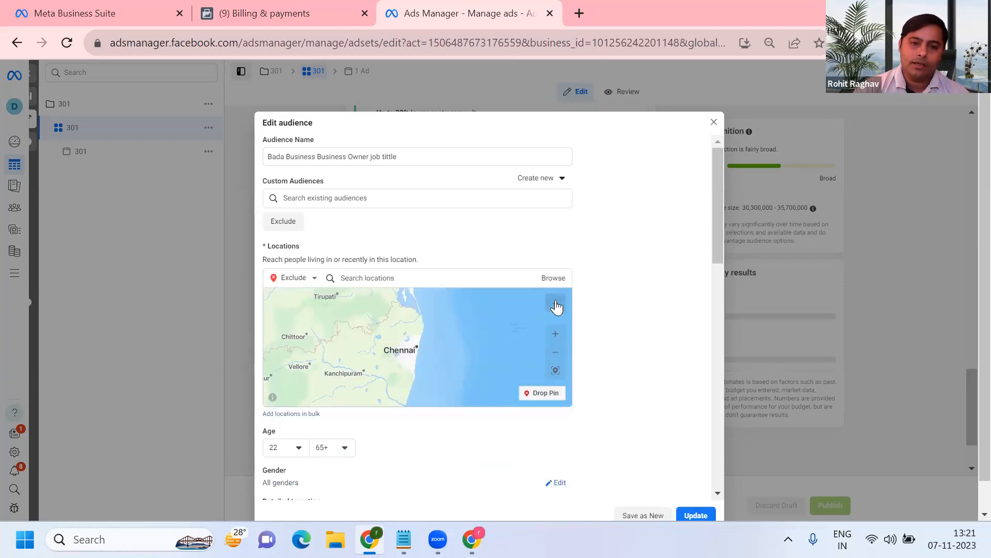
Switch the location mode back to Include and add Noida, Uttar Pradesh as a targeted city
{"action": "left_click", "coordinate": [310, 281]}
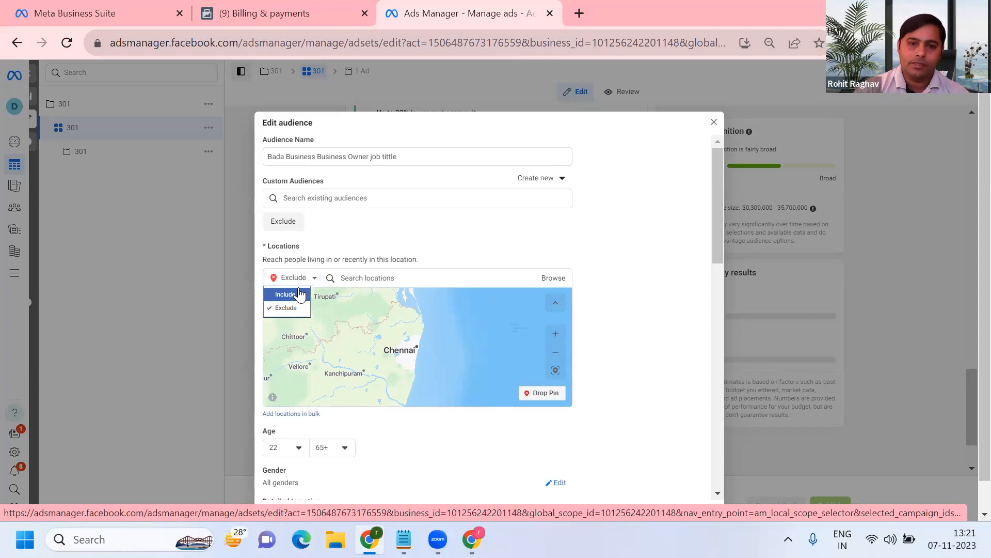
{"action": "left_click", "coordinate": [299, 289]}
{"action": "left_click", "coordinate": [428, 282]}
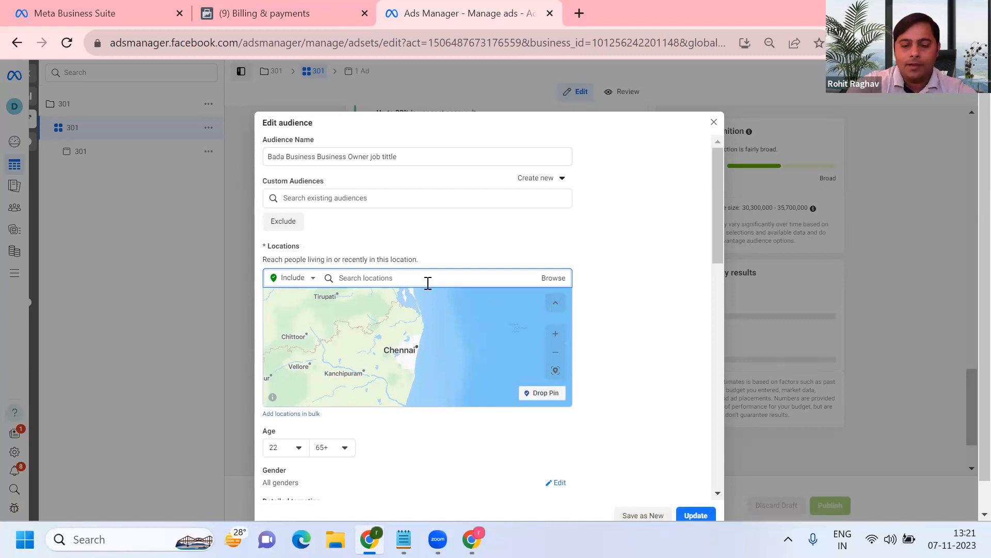
{"action": "type", "text": "N"}
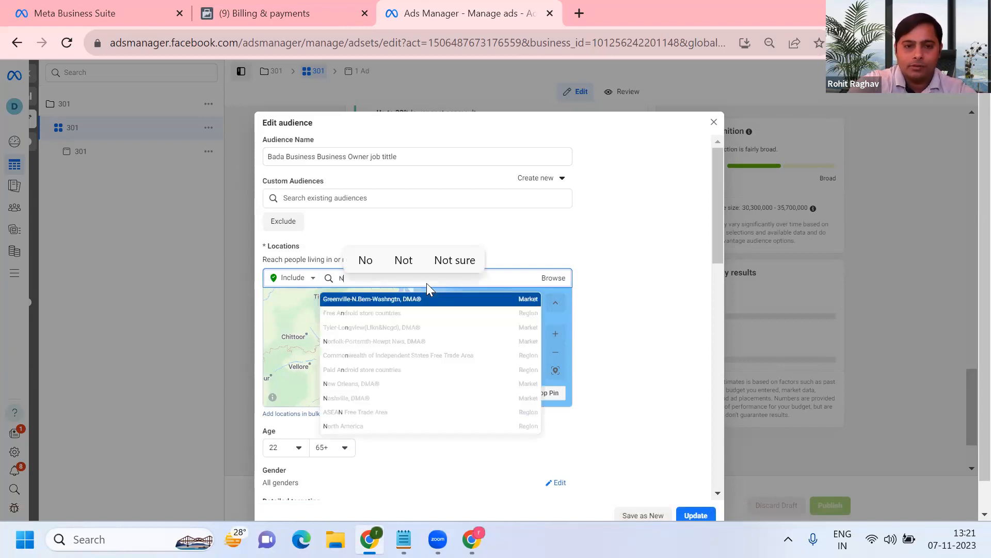
{"action": "type", "text": "oida"}
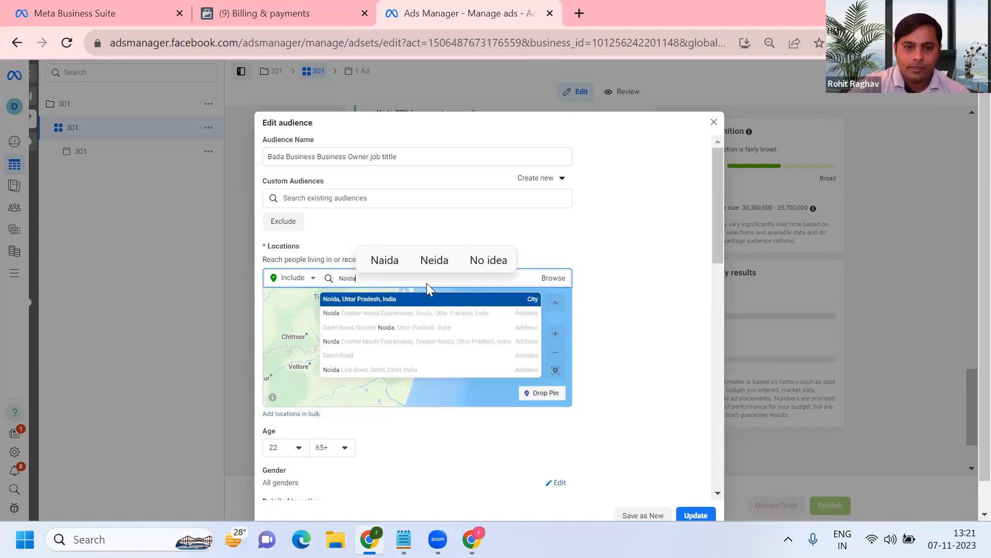
{"action": "left_click", "coordinate": [421, 301]}
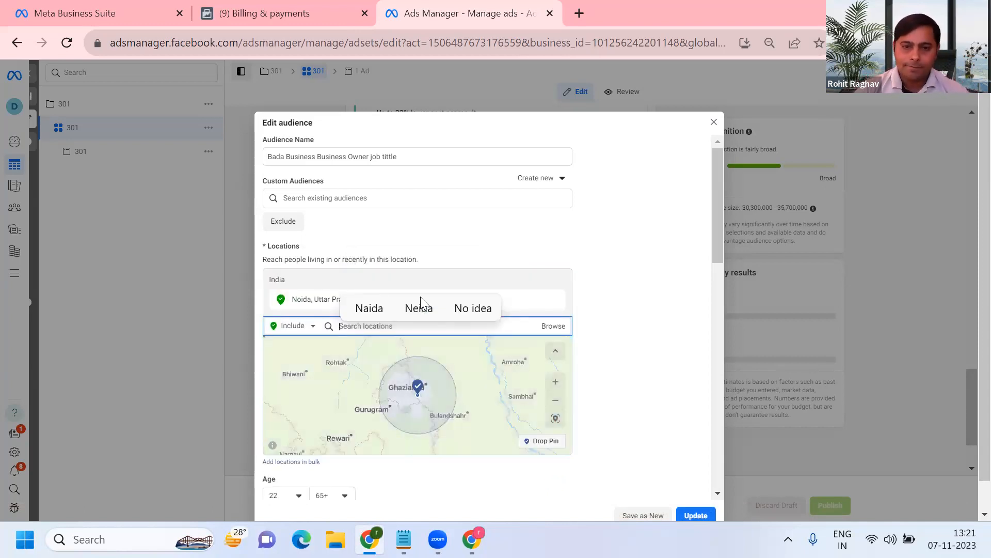
{"action": "left_click", "coordinate": [654, 378]}
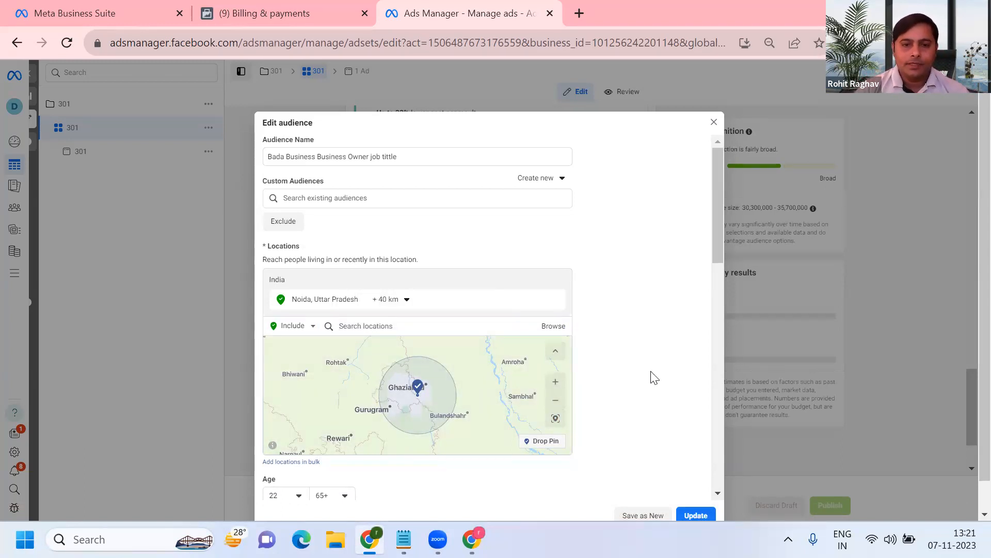
Add Ghaziabad, Uttar Pradesh as another included city in the audience locations
{"action": "left_click", "coordinate": [394, 326]}
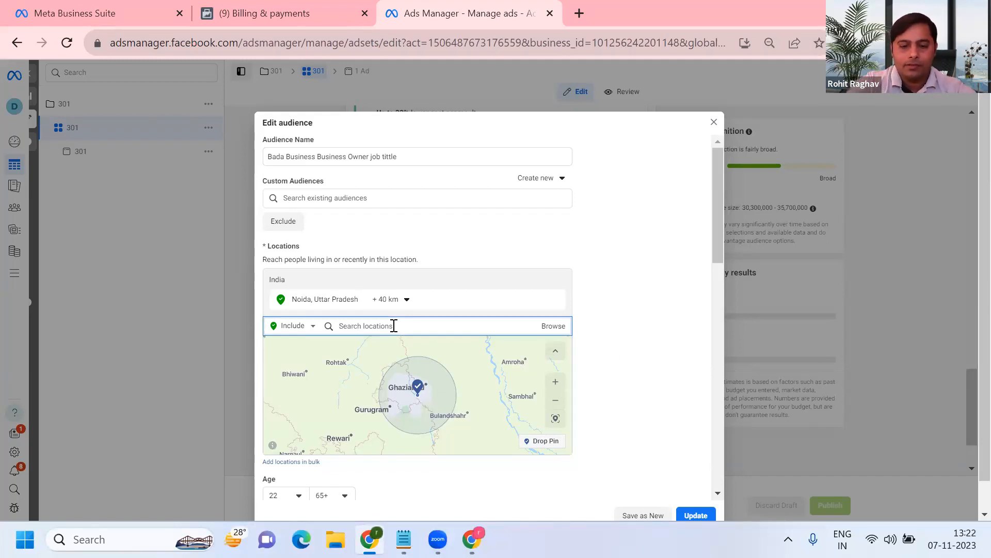
{"action": "type", "text": "ghazia"}
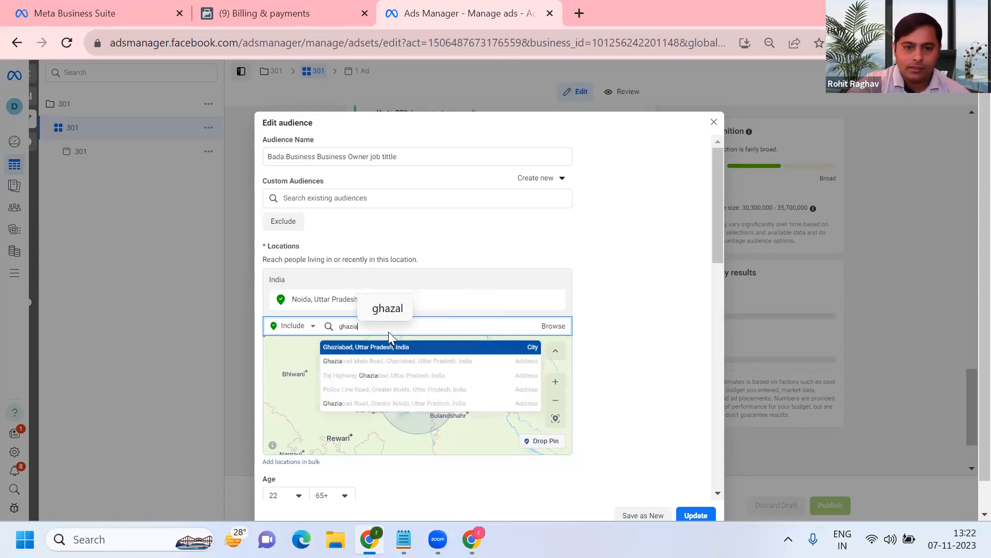
{"action": "left_click", "coordinate": [387, 347]}
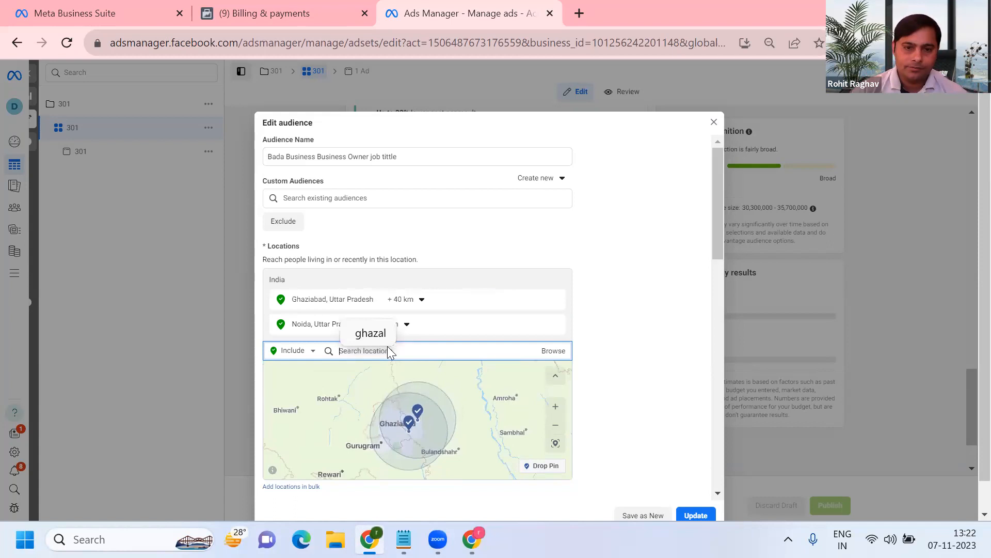
Close the audience editor without updating the audience and reopen the same saved audience for editing
{"action": "left_click", "coordinate": [164, 380]}
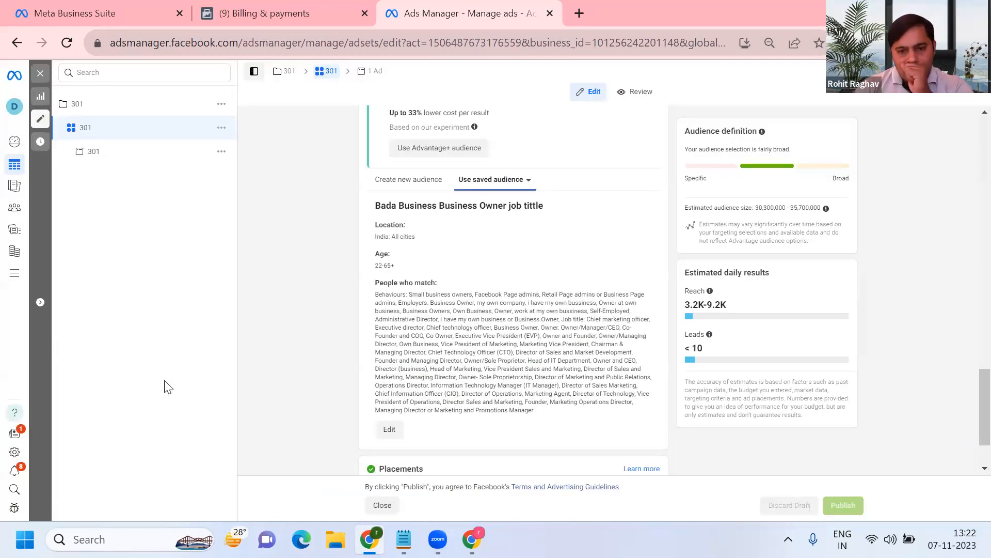
{"action": "left_click", "coordinate": [389, 429]}
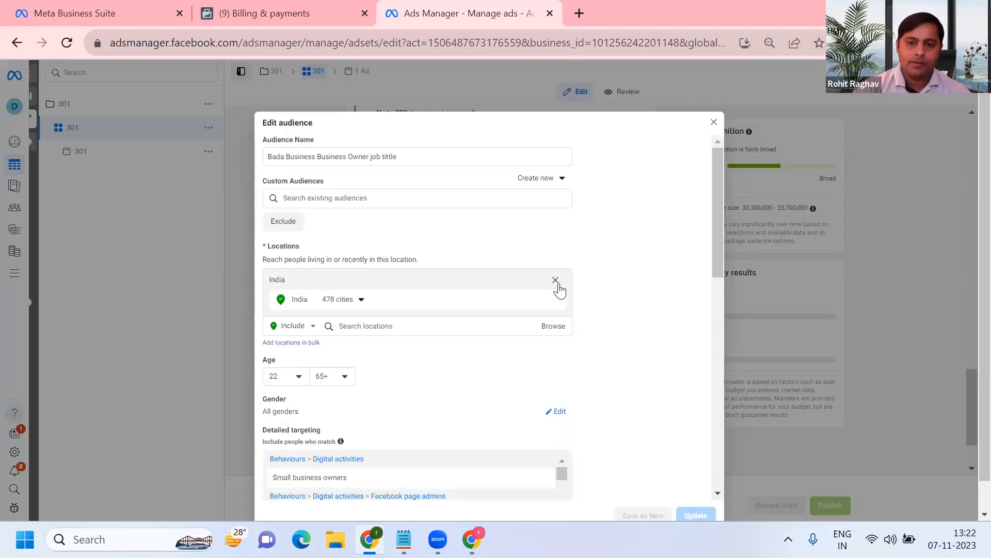
Remove India and its cities from the audience locations and add Noida, Uttar Pradesh as an included city
{"action": "left_click", "coordinate": [556, 280]}
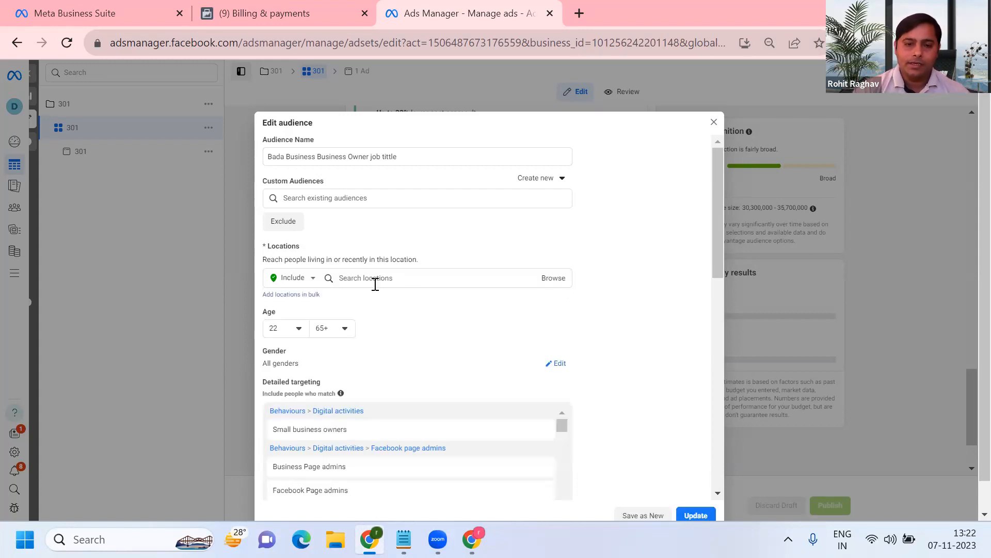
{"action": "left_click", "coordinate": [438, 274]}
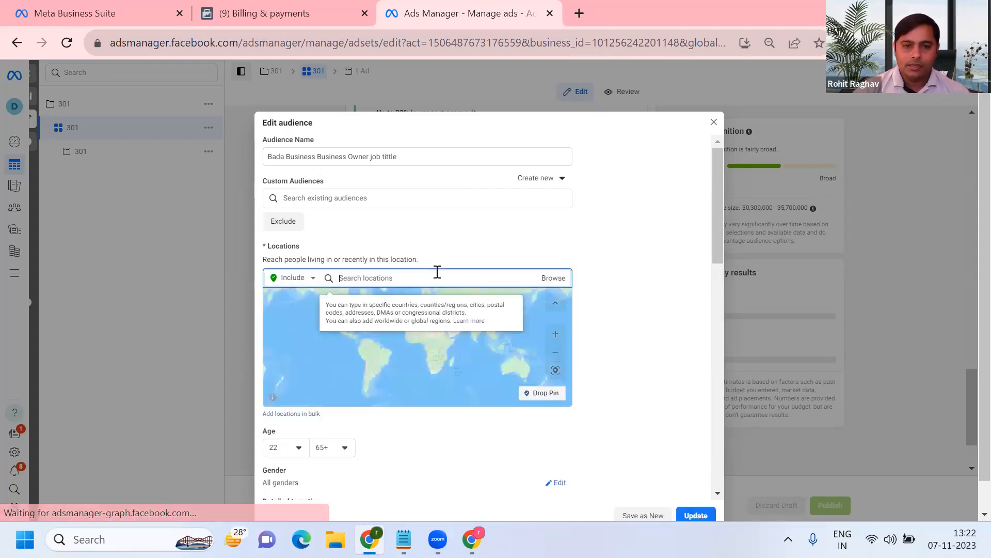
{"action": "type", "text": "no"}
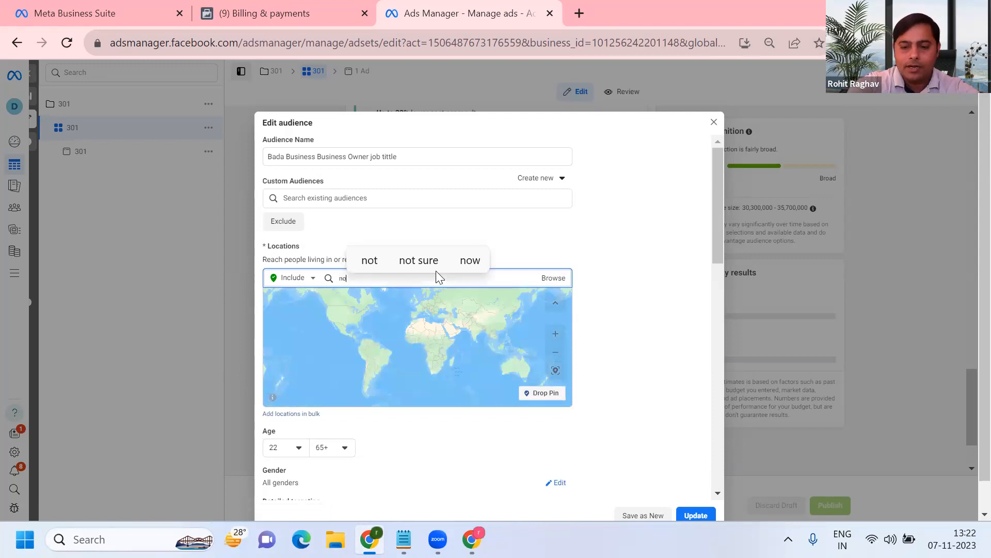
{"action": "type", "text": "ida"}
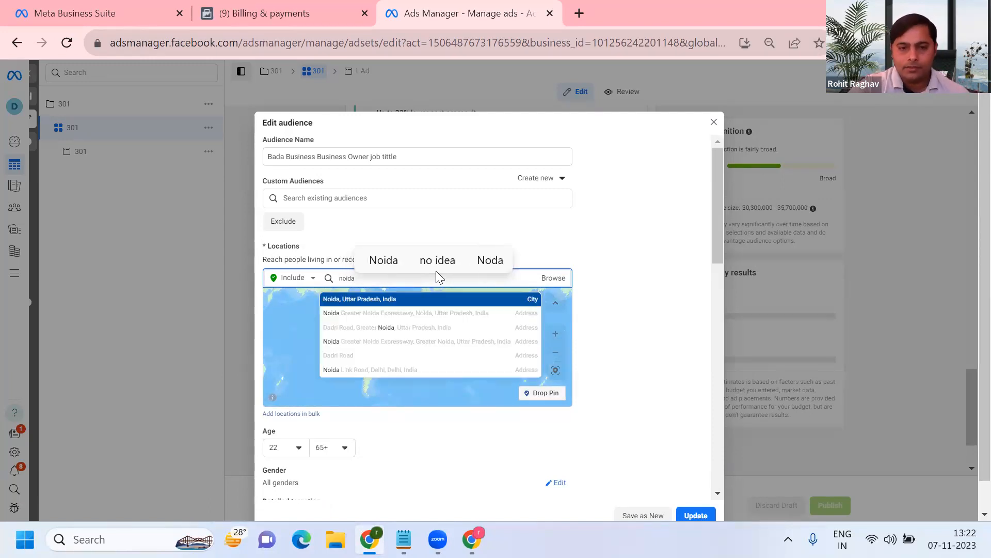
{"action": "left_click", "coordinate": [414, 301]}
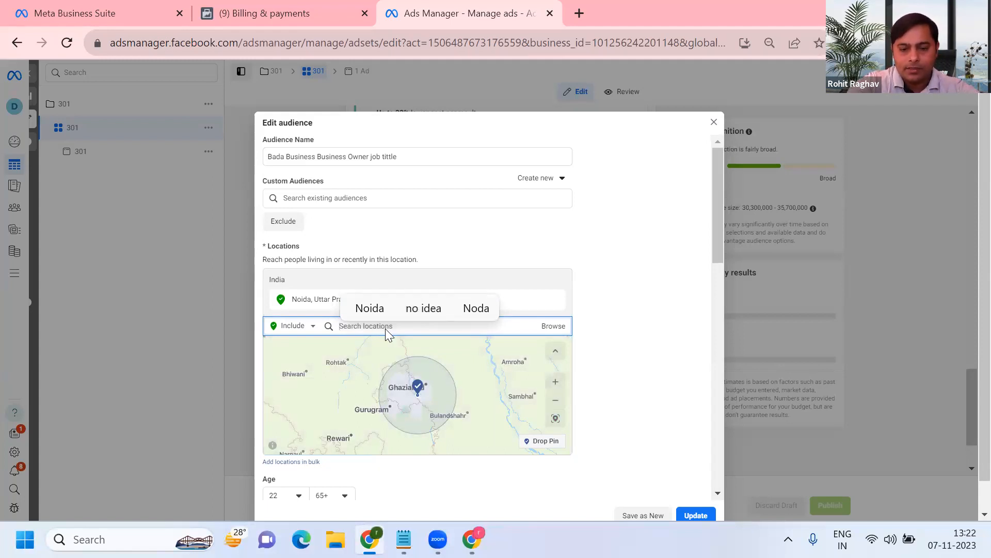
Add Ghaziabad, Uttar Pradesh as a second included city in the audience locations
{"action": "type", "text": "gh"}
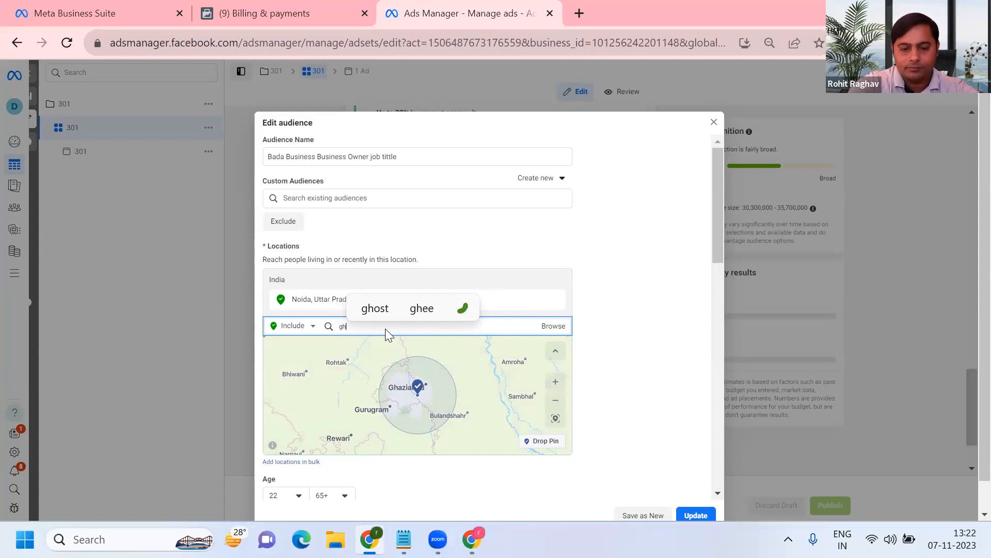
{"action": "type", "text": "azi"}
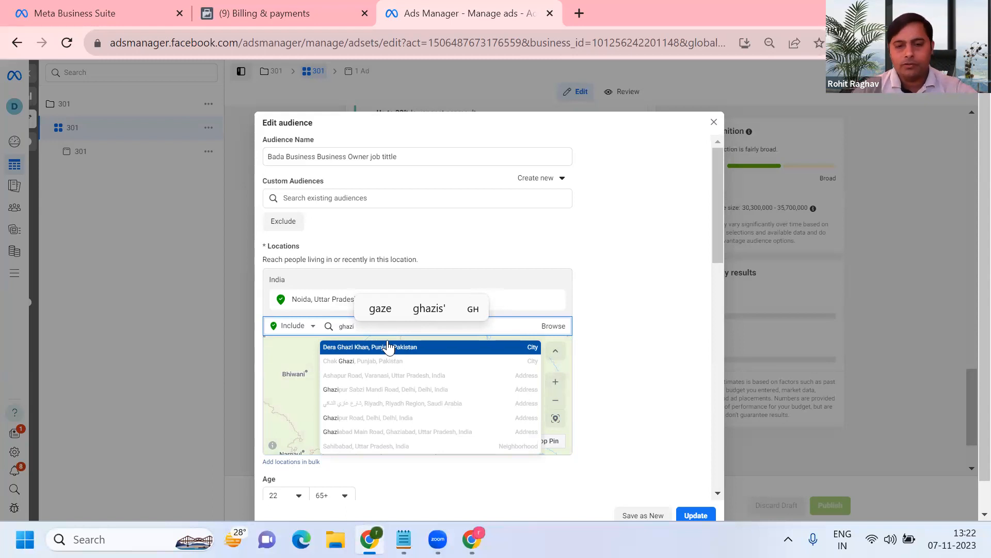
{"action": "type", "text": "a"}
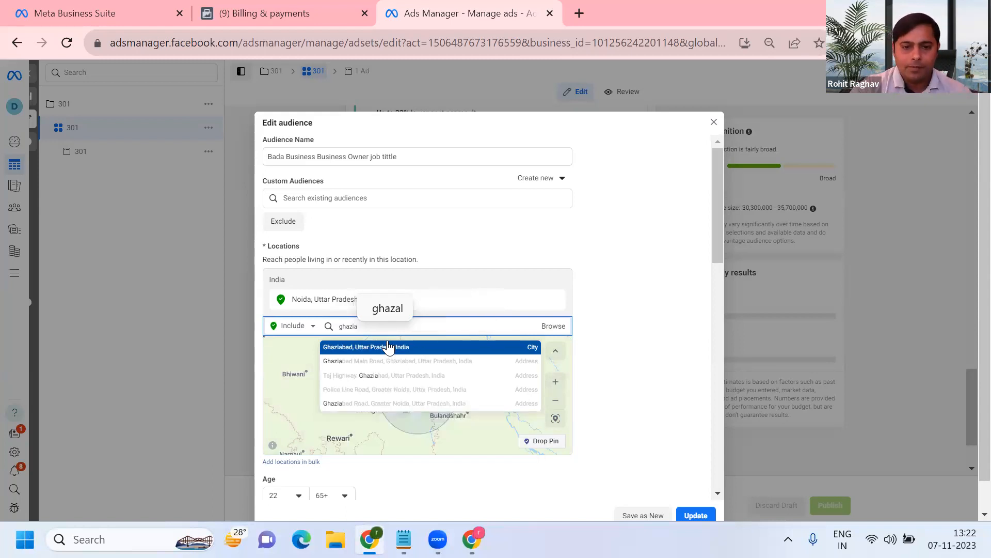
{"action": "left_click", "coordinate": [388, 347]}
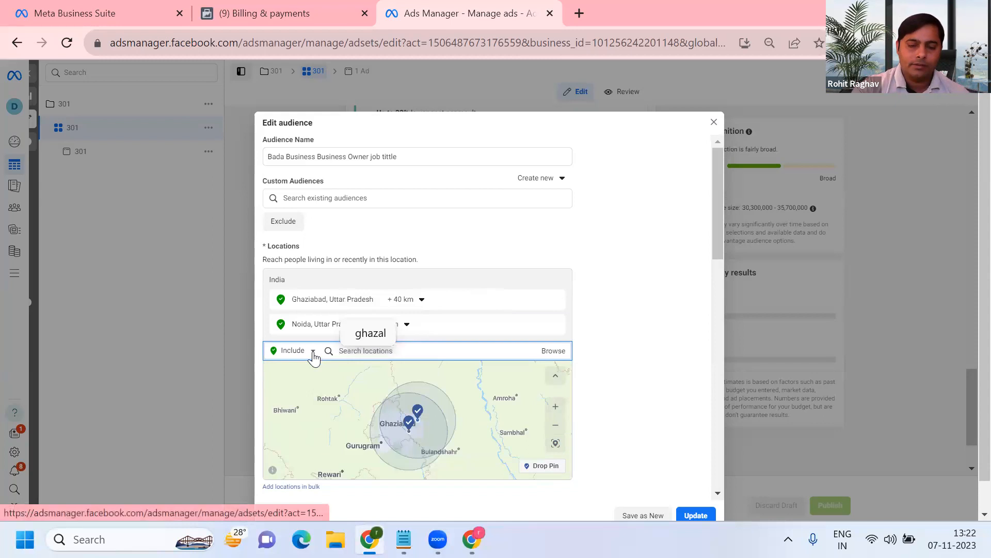
Switch the location mode to Exclude and exclude postcode 201301 in Noida, Uttar Pradesh
{"action": "left_click", "coordinate": [312, 351]}
{"action": "left_click", "coordinate": [295, 381]}
{"action": "left_click", "coordinate": [405, 345]}
{"action": "left_click", "coordinate": [388, 353]}
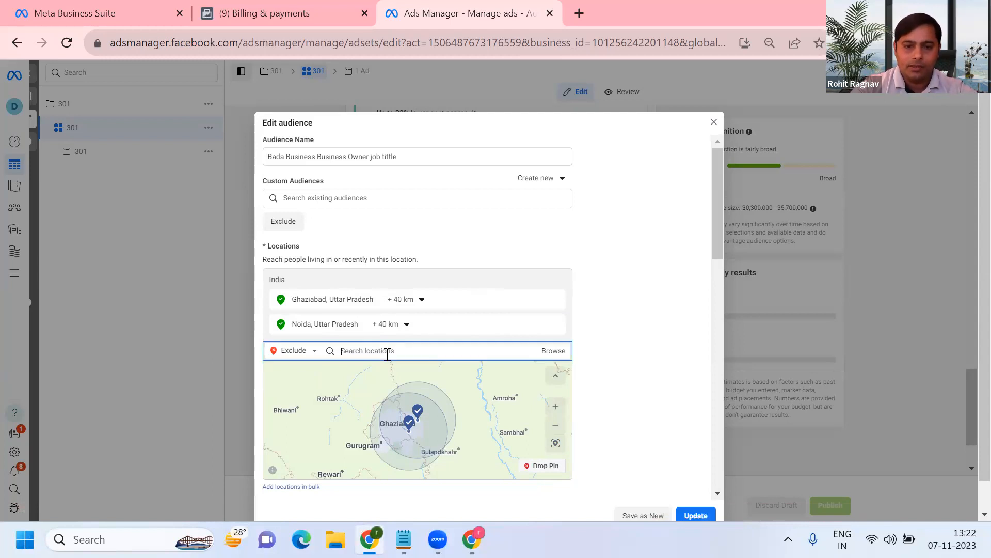
{"action": "type", "text": "20130"}
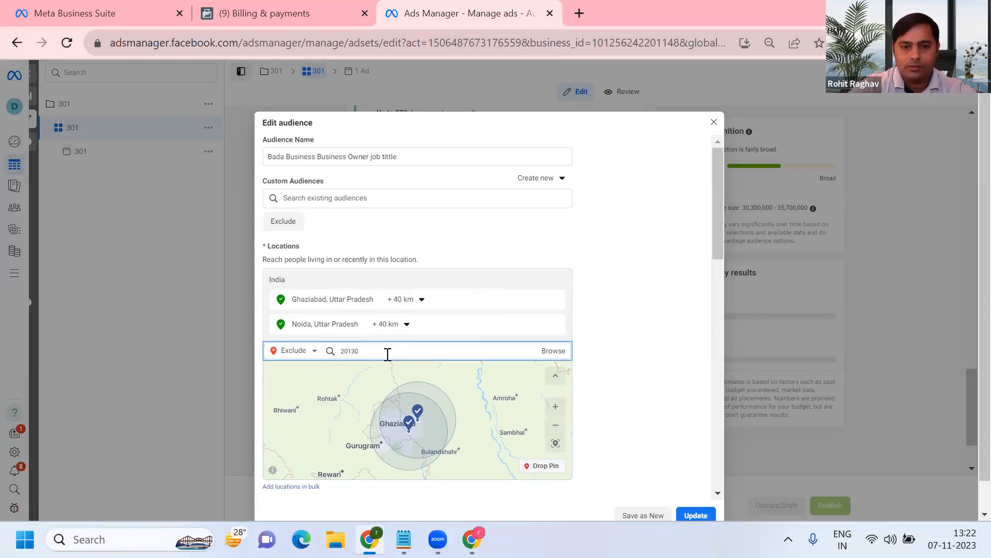
{"action": "type", "text": "1"}
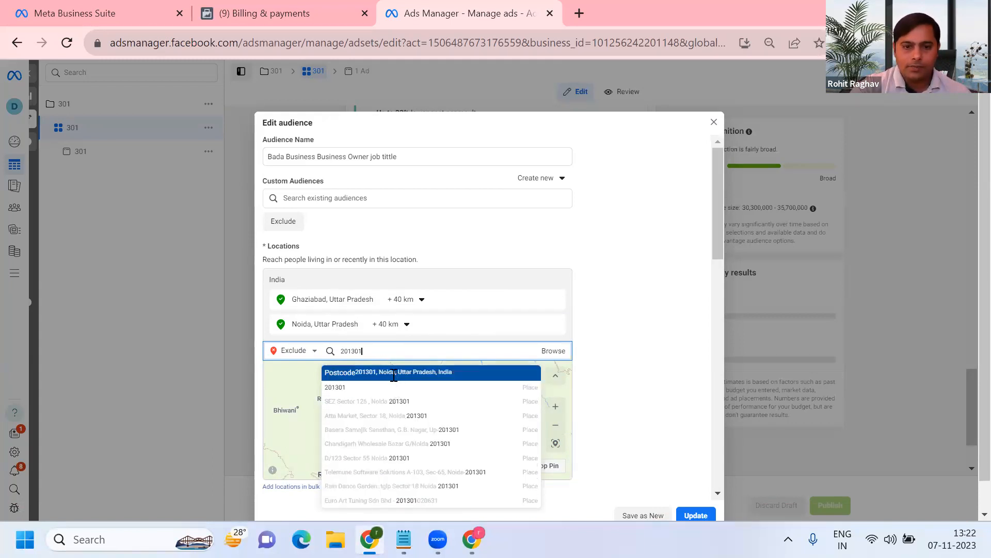
{"action": "left_click", "coordinate": [394, 379]}
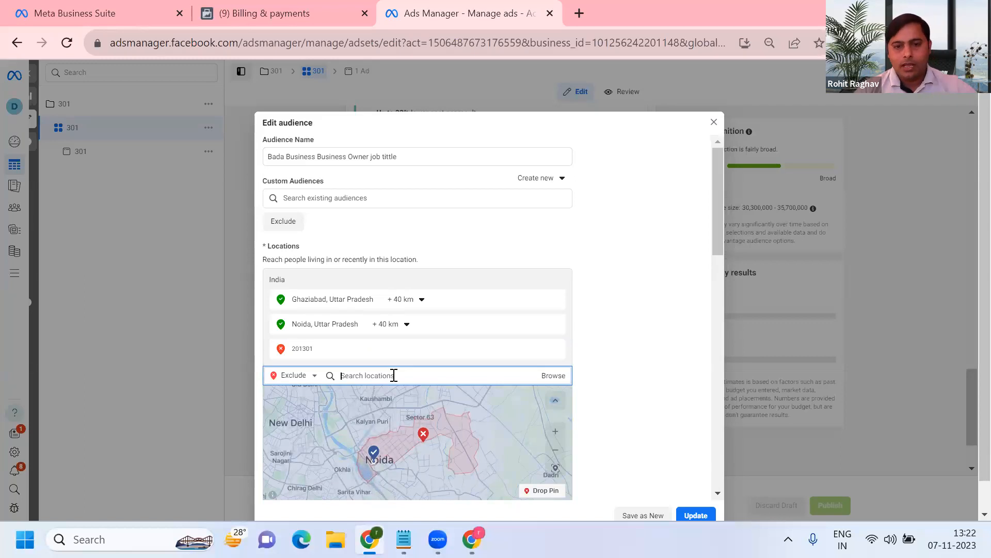
Start adding locations in bulk and choose Postal codes as the location type
{"action": "scroll", "coordinate": [394, 375], "scroll_direction": "down", "scroll_amount": 3}
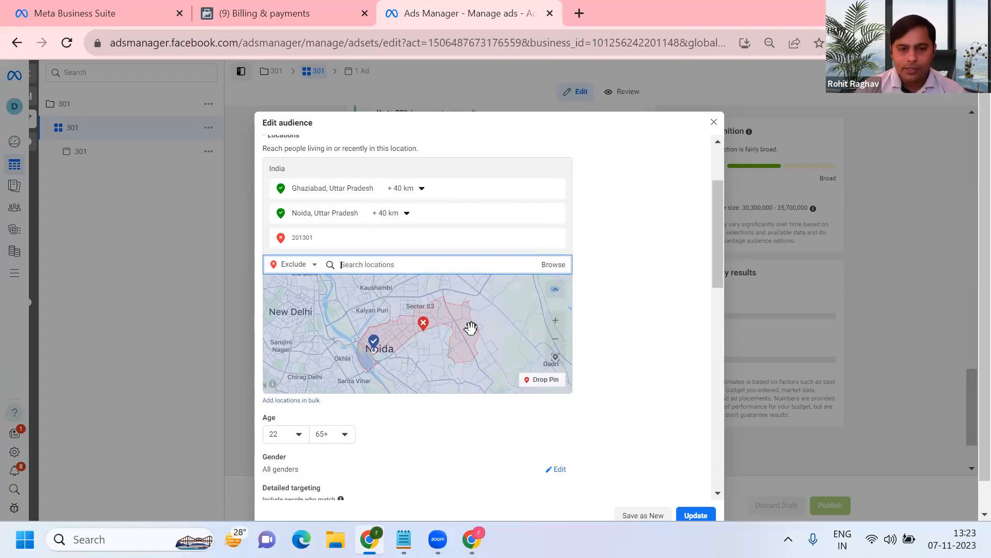
{"action": "scroll", "coordinate": [470, 327], "scroll_direction": "up", "scroll_amount": 2}
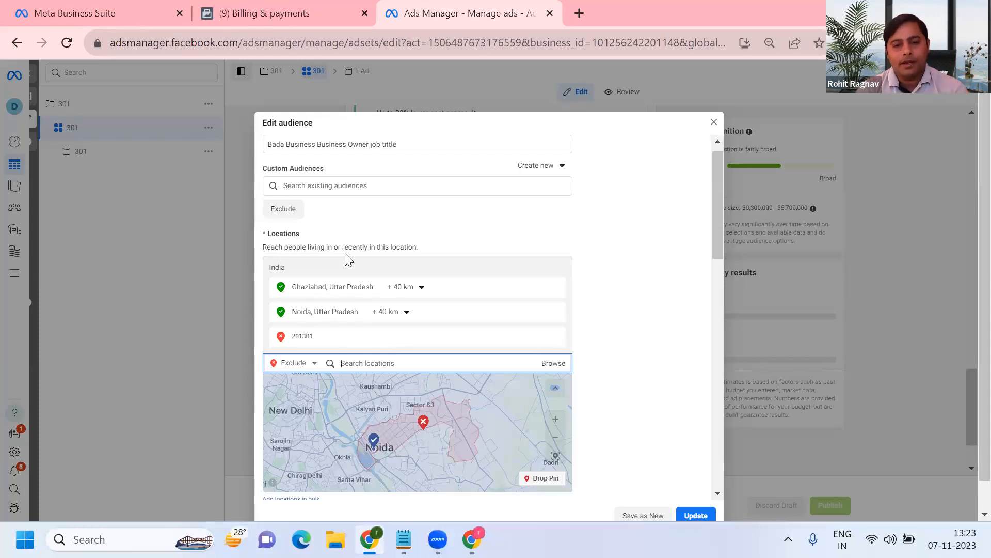
{"action": "scroll", "coordinate": [345, 253], "scroll_direction": "down", "scroll_amount": 3}
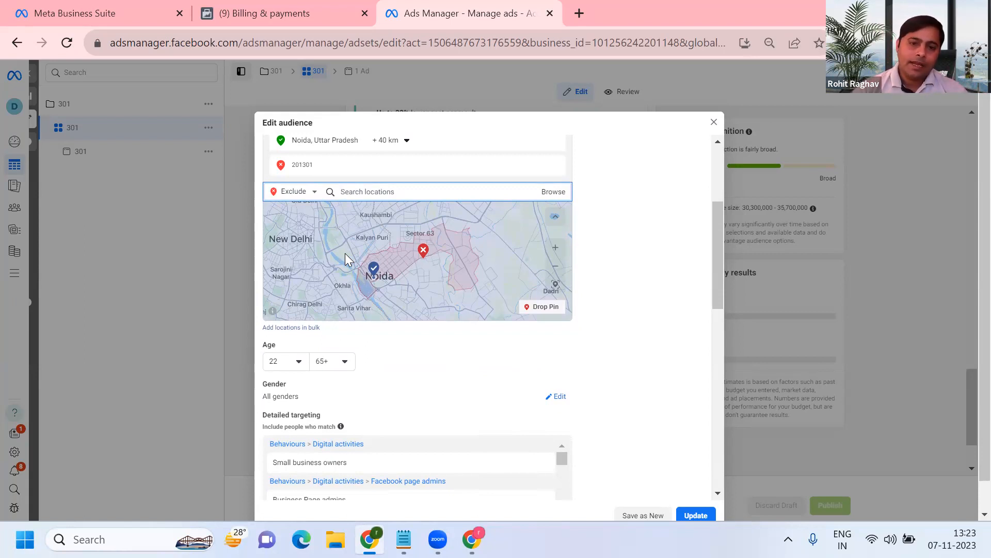
{"action": "left_click", "coordinate": [299, 328]}
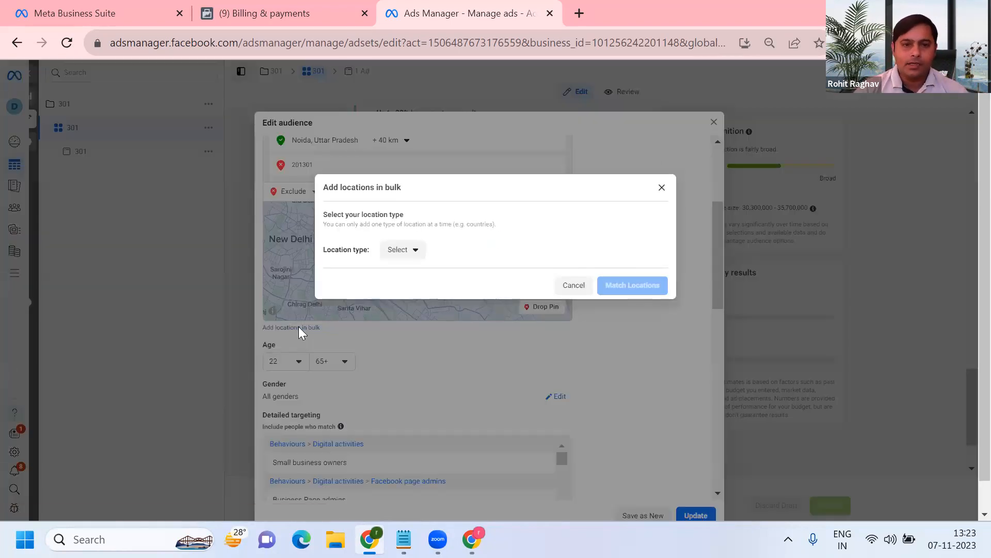
{"action": "left_click", "coordinate": [416, 251]}
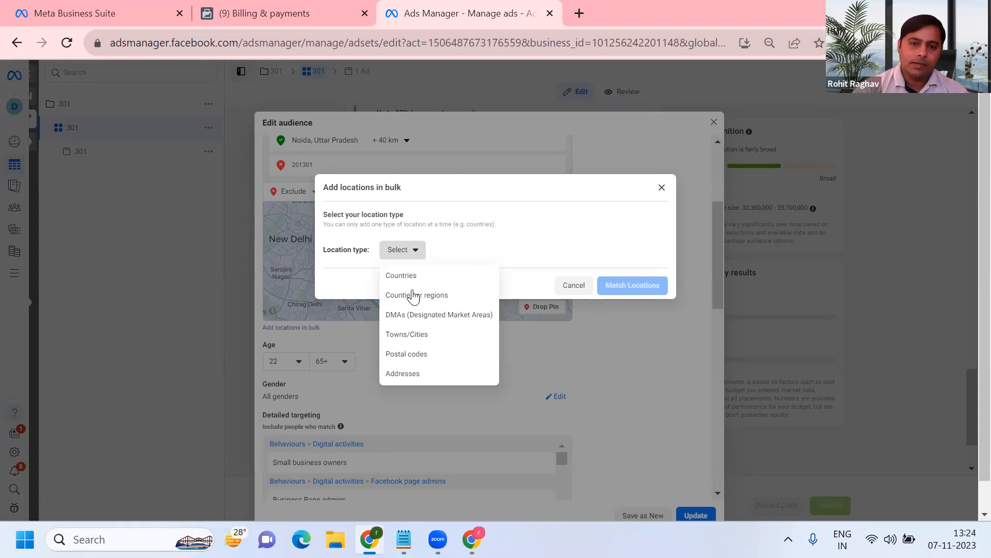
{"action": "left_click", "coordinate": [407, 355]}
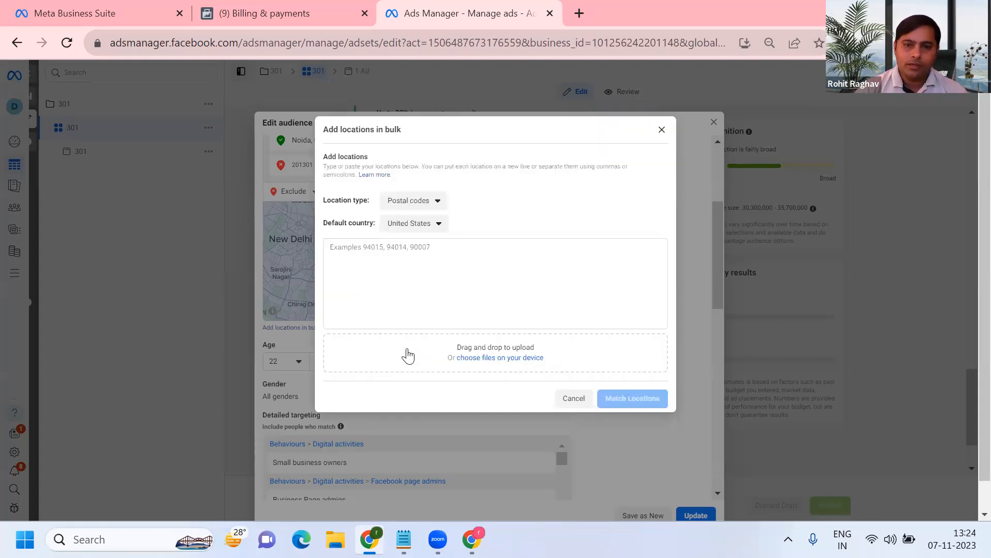
Enter 201302 as the first postal code in the bulk location list and copy it
{"action": "left_click", "coordinate": [350, 255]}
{"action": "type", "text": "20"}
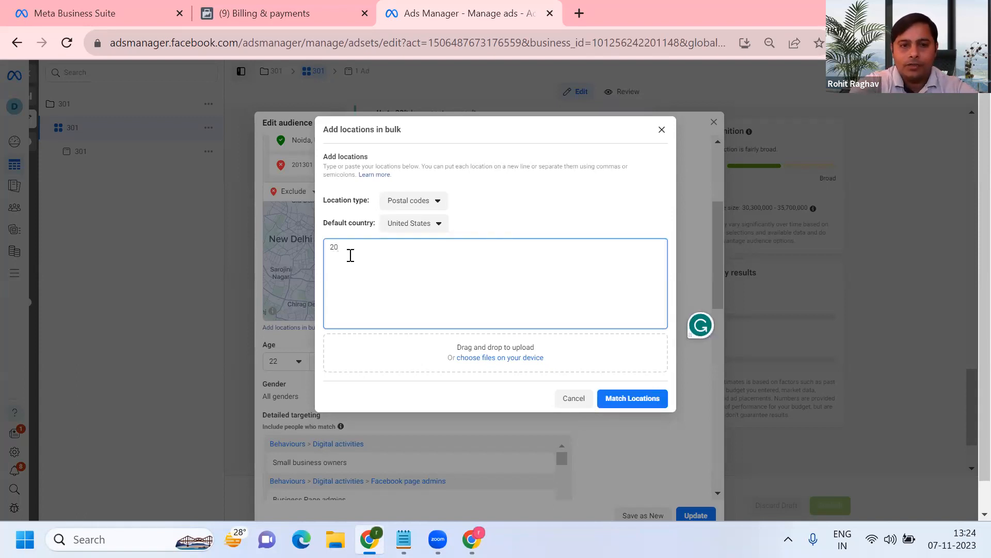
{"action": "type", "text": "13"}
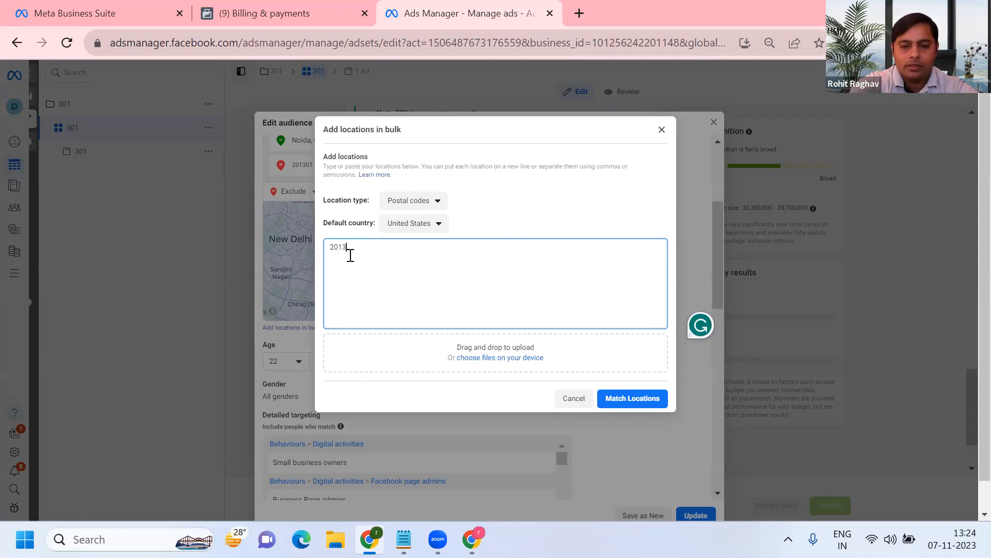
{"action": "type", "text": "02"}
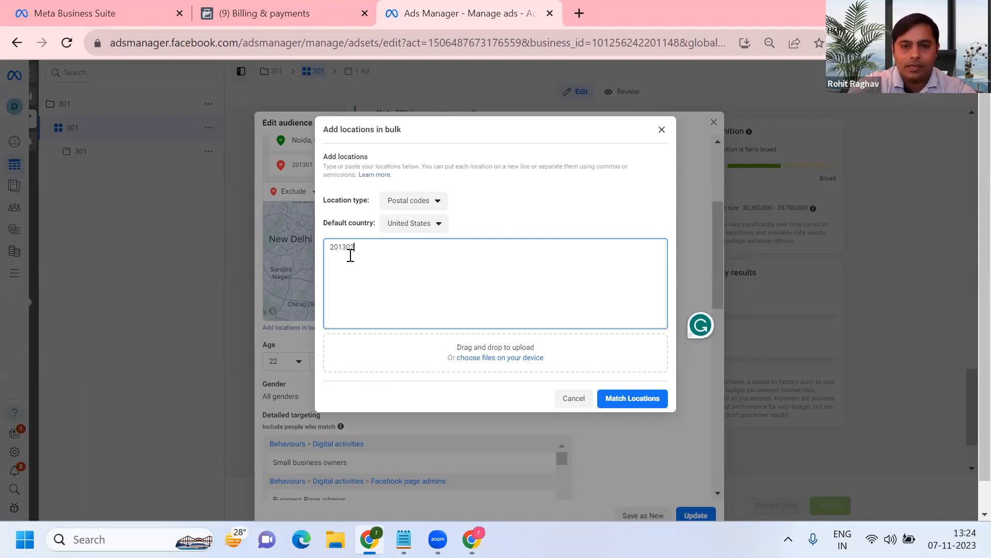
{"action": "key", "text": "ctrl+a"}
{"action": "key", "text": "ctrl+c"}
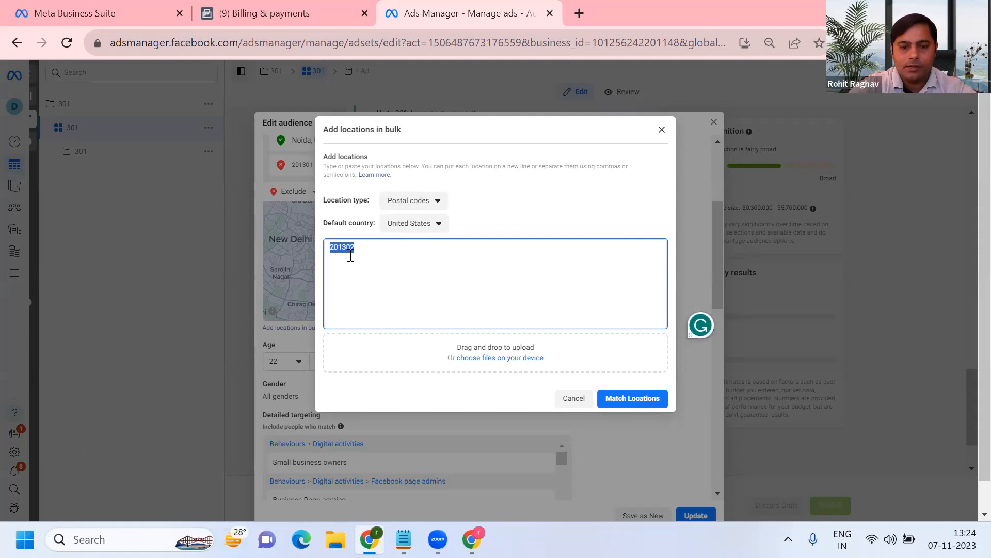
Add postal codes 201303, 201304 and 201305 to the bulk list, each on its own line
{"action": "left_click", "coordinate": [381, 254]}
{"action": "key", "text": "Return"}
{"action": "key", "text": "ctrl+v"}
{"action": "key", "text": "BackSpace"}
{"action": "type", "text": "3"}
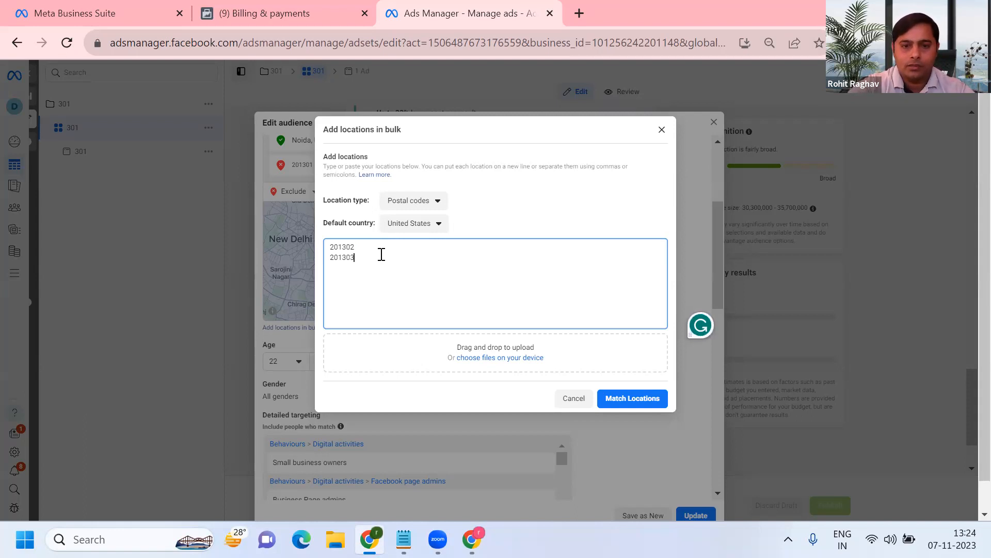
{"action": "key", "text": "Return"}
{"action": "key", "text": "ctrl+v"}
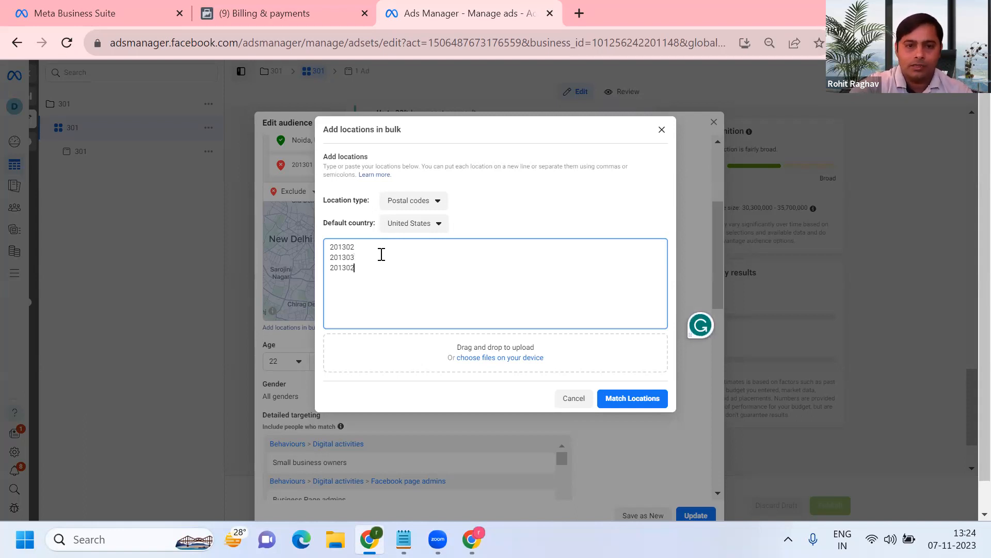
{"action": "type", "text": "4"}
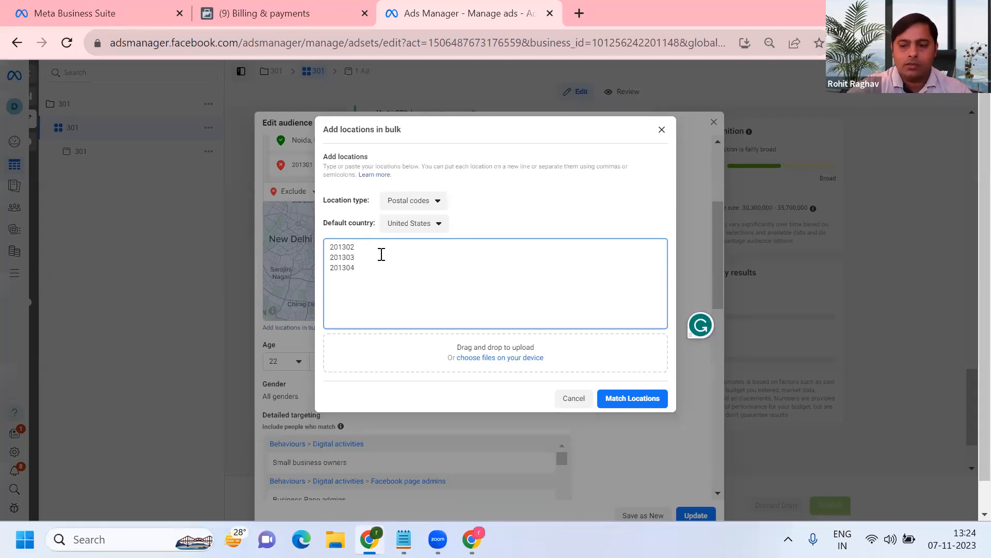
{"action": "key", "text": "Return"}
{"action": "key", "text": "ctrl+v"}
{"action": "type", "text": "5"}
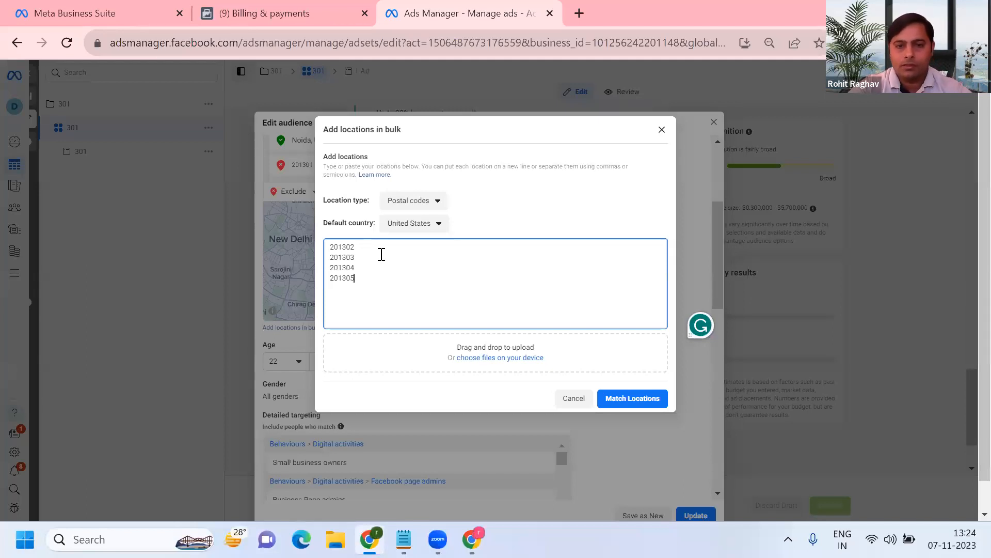
Try to match the entered postal codes, review the resulting list, and close the bulk entry without adding locations
{"action": "left_click", "coordinate": [619, 408]}
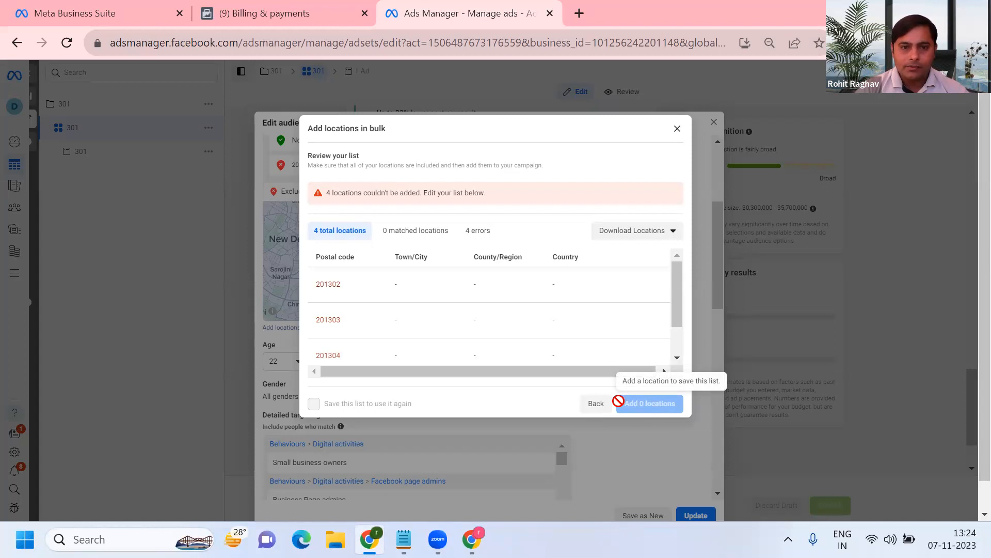
{"action": "key", "text": "Down"}
{"action": "key", "text": "Down"}
{"action": "key", "text": "Down"}
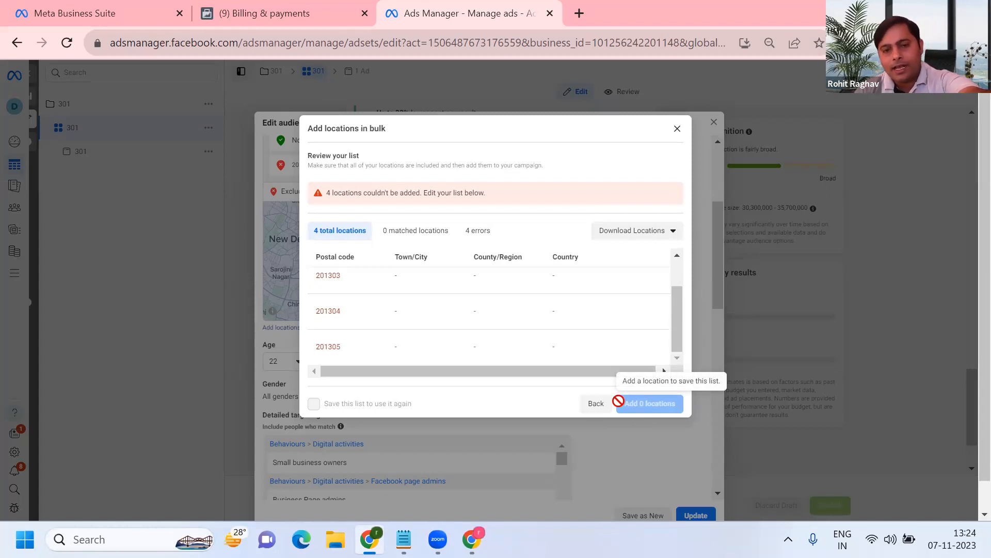
{"action": "key", "text": "Up"}
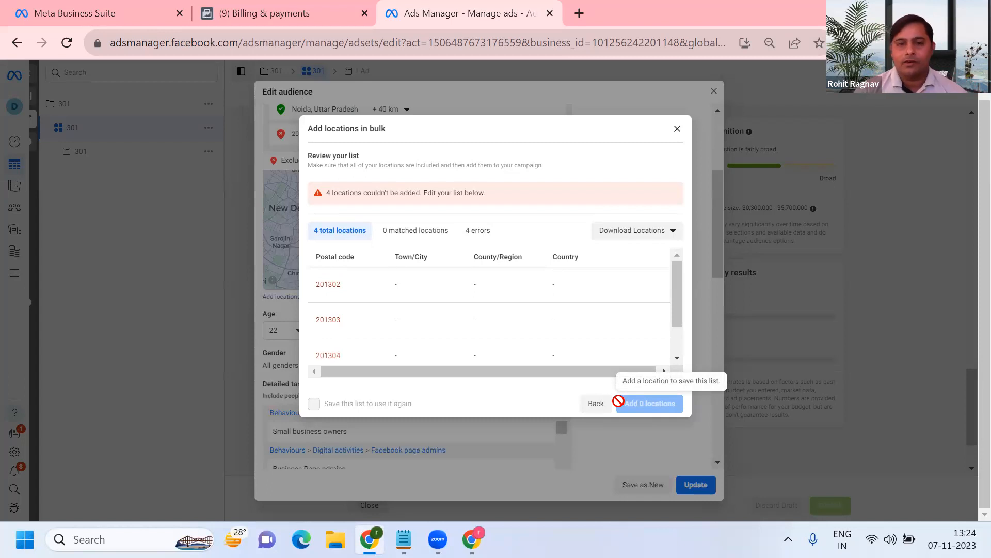
{"action": "left_click", "coordinate": [679, 131]}
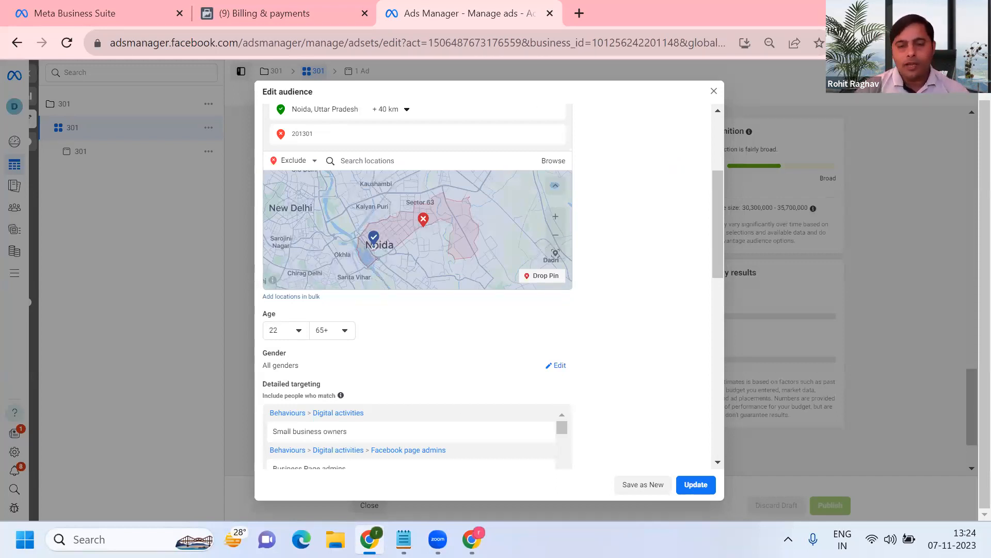
Remove Ghaziabad, Uttar Pradesh from the included audience locations
{"action": "scroll", "coordinate": [488, 287], "scroll_direction": "up", "scroll_amount": 3}
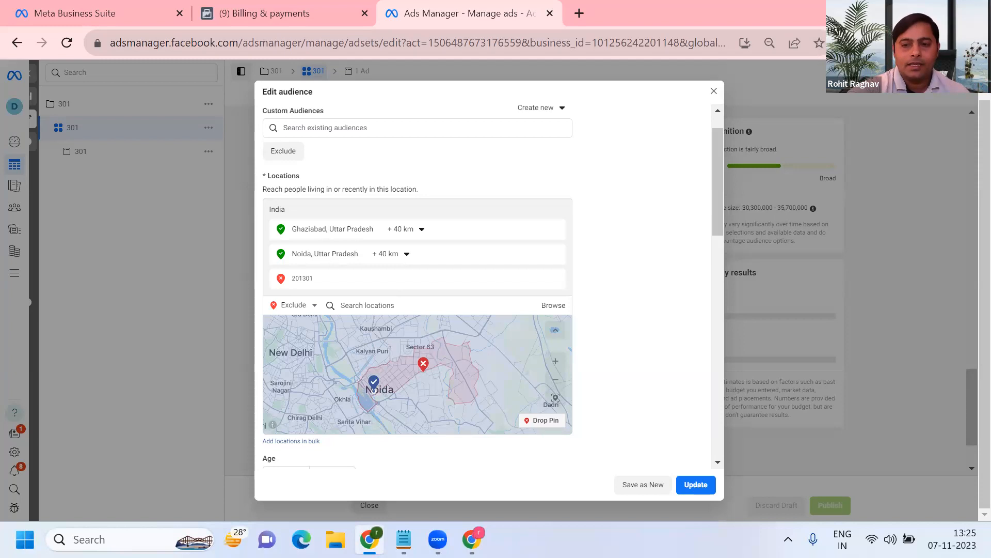
{"action": "left_click", "coordinate": [370, 539]}
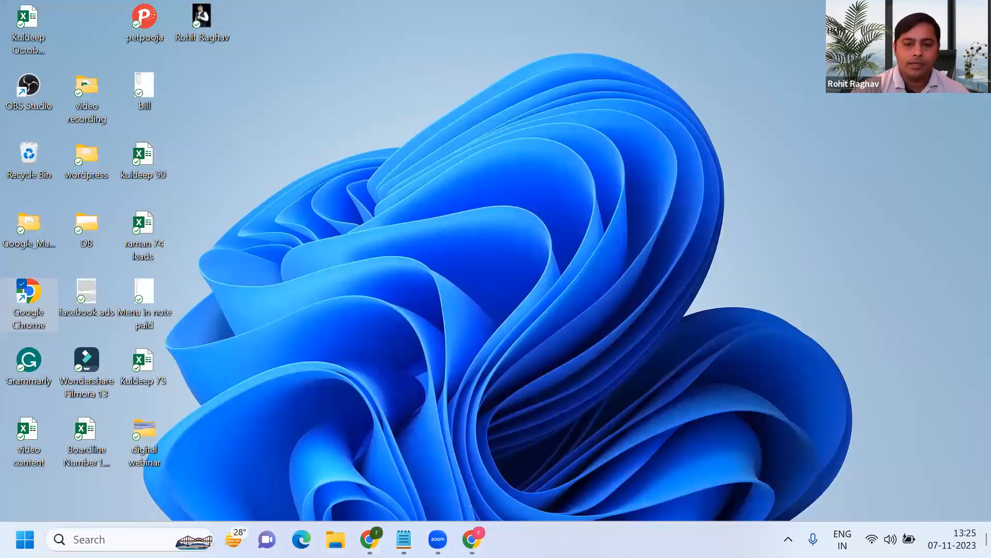
{"action": "left_click", "coordinate": [369, 539]}
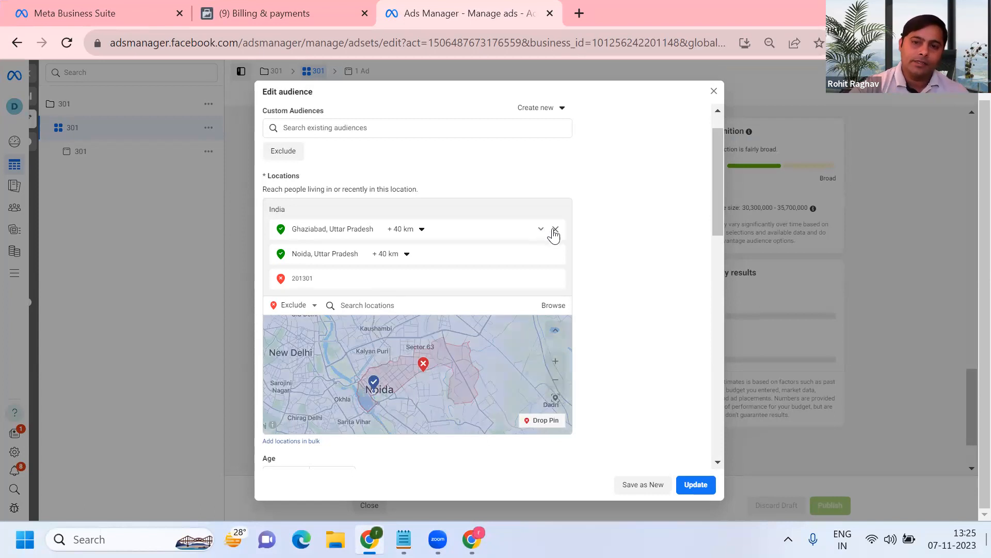
{"action": "left_click", "coordinate": [554, 231]}
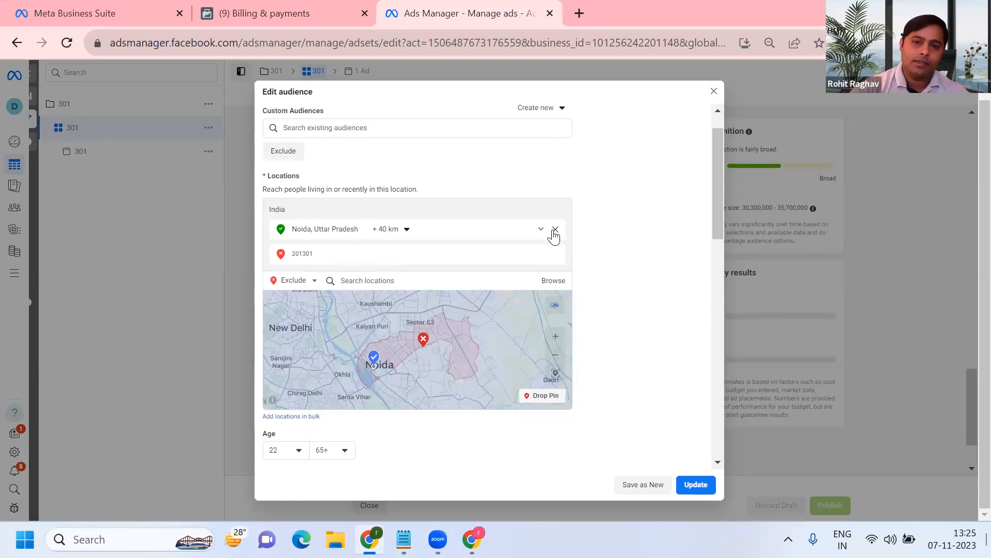
Remove Noida, Uttar Pradesh from the audience locations and include the country India instead
{"action": "left_click", "coordinate": [555, 232]}
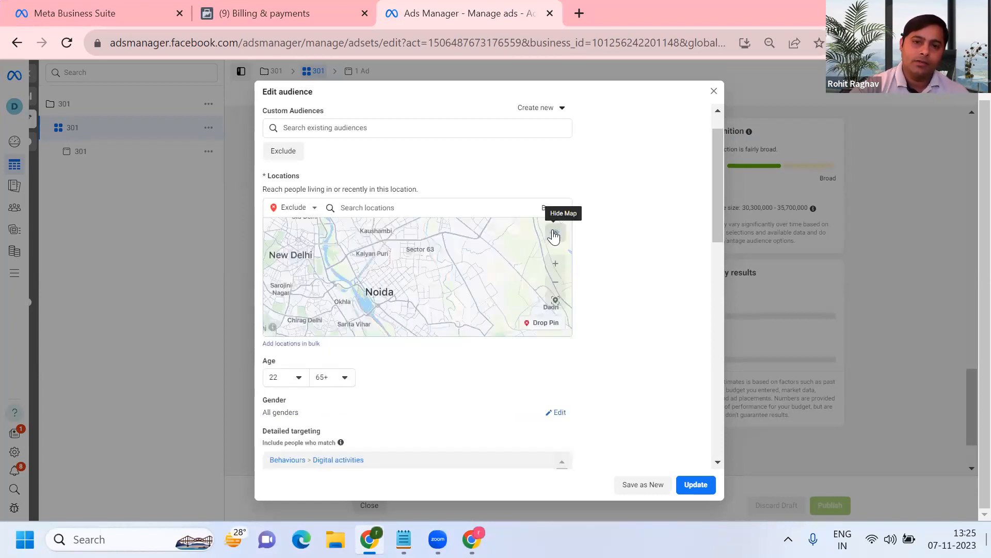
{"action": "left_click", "coordinate": [299, 208]}
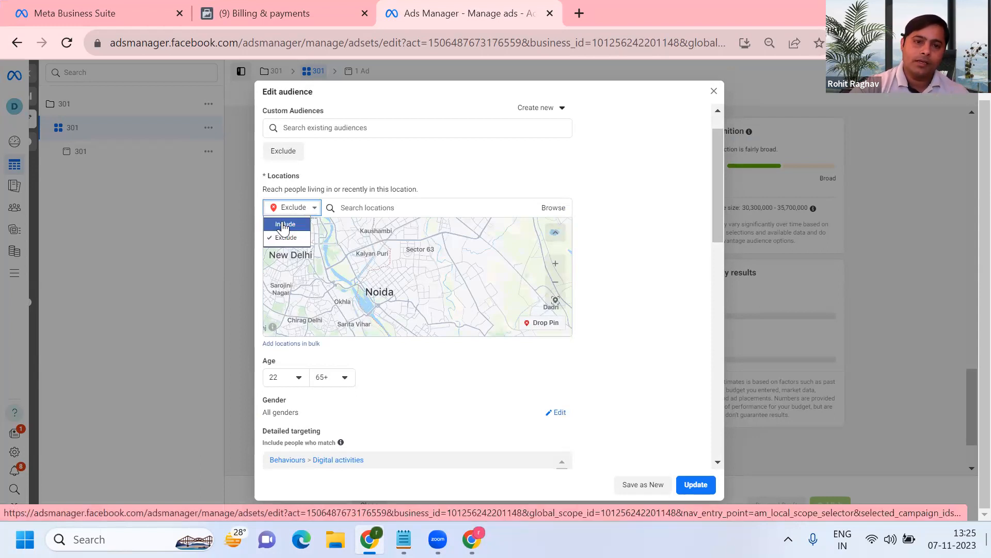
{"action": "left_click", "coordinate": [284, 226]}
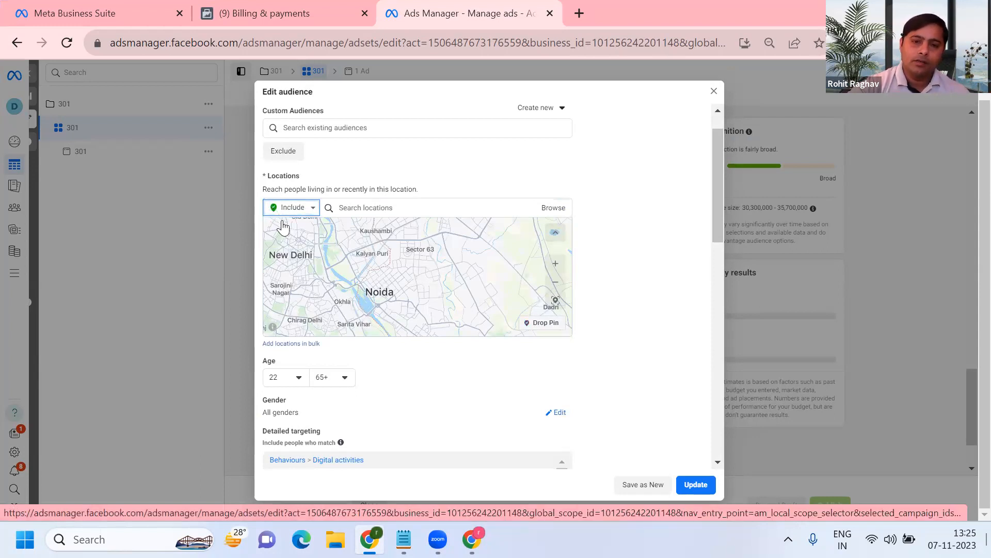
{"action": "left_click", "coordinate": [373, 205]}
{"action": "type", "text": "i"}
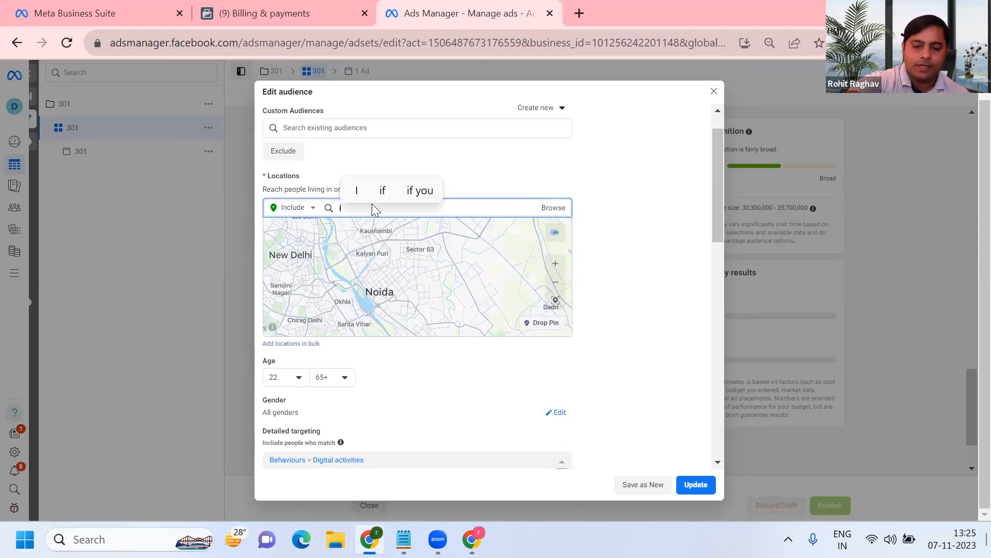
{"action": "type", "text": "ndia"}
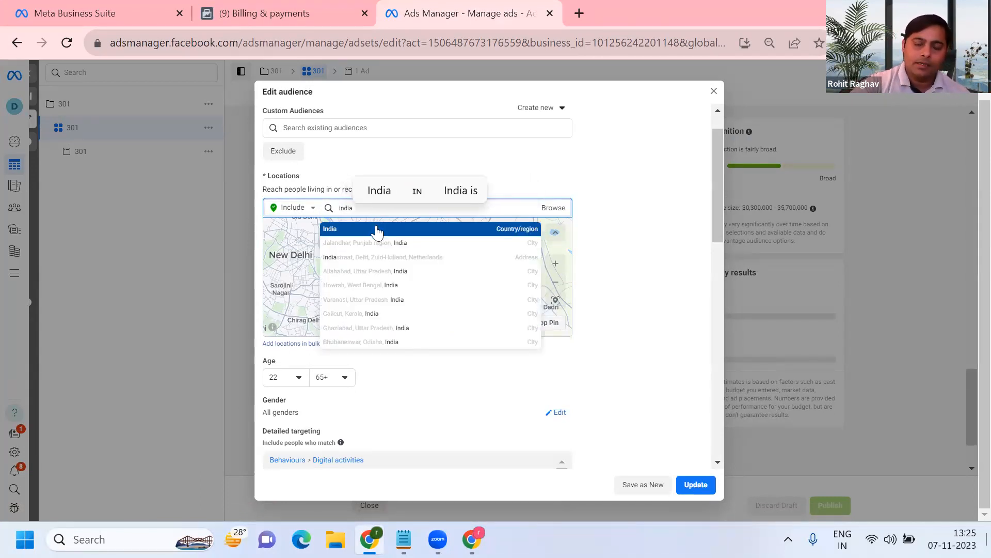
{"action": "left_click", "coordinate": [377, 230]}
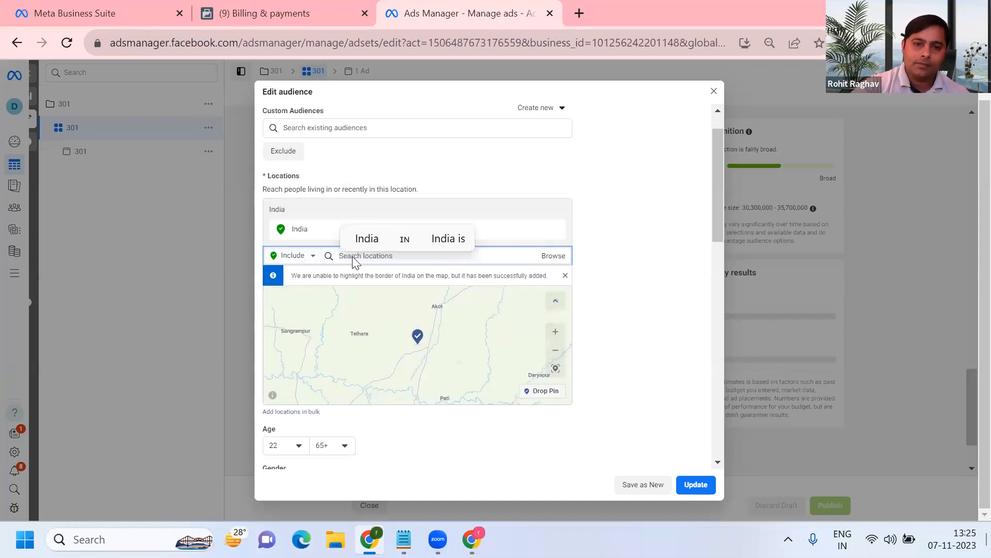
Include Pakistan as a second country in the audience locations and remove it again
{"action": "type", "text": "paki"}
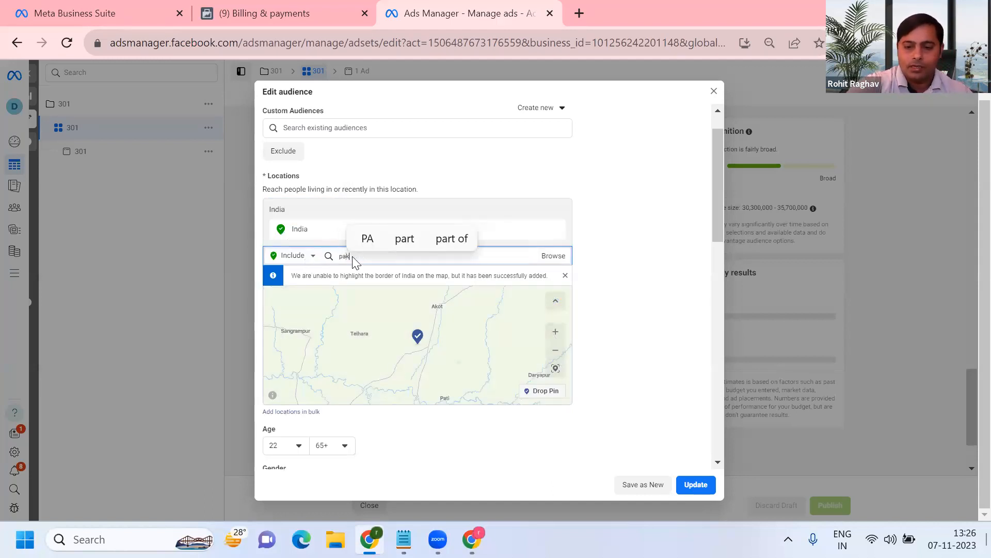
{"action": "type", "text": "sta"}
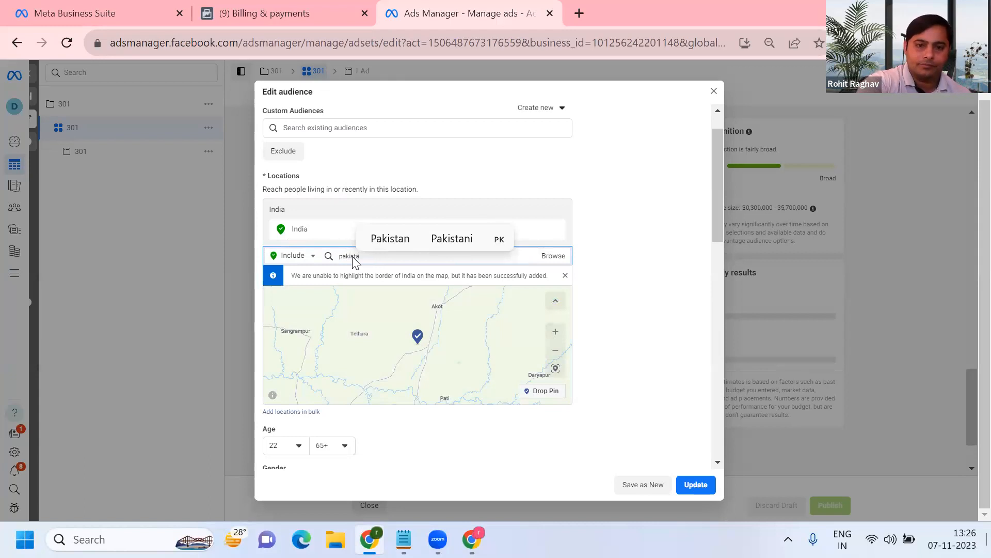
{"action": "left_click", "coordinate": [393, 238]}
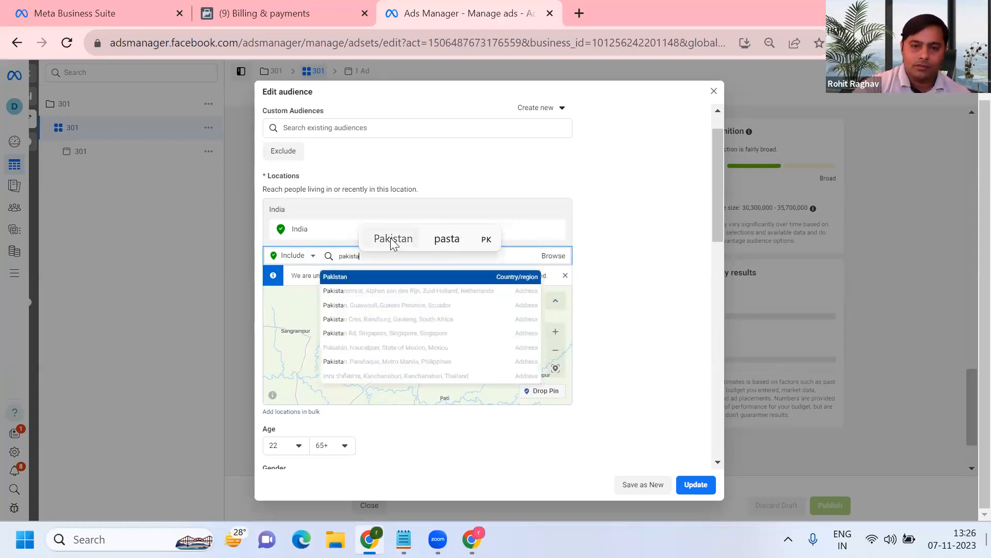
{"action": "left_click", "coordinate": [389, 278]}
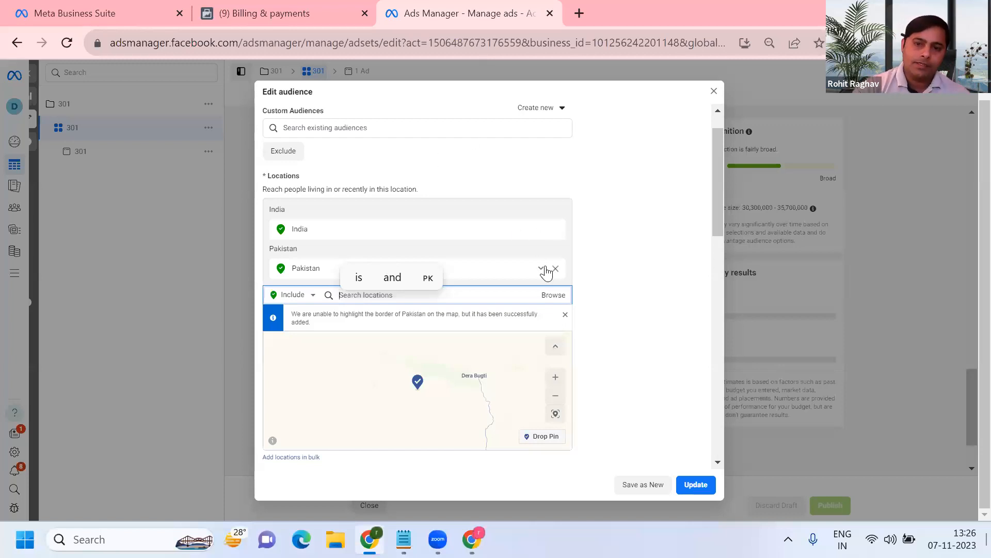
{"action": "left_click", "coordinate": [554, 269]}
{"action": "left_click", "coordinate": [555, 269]}
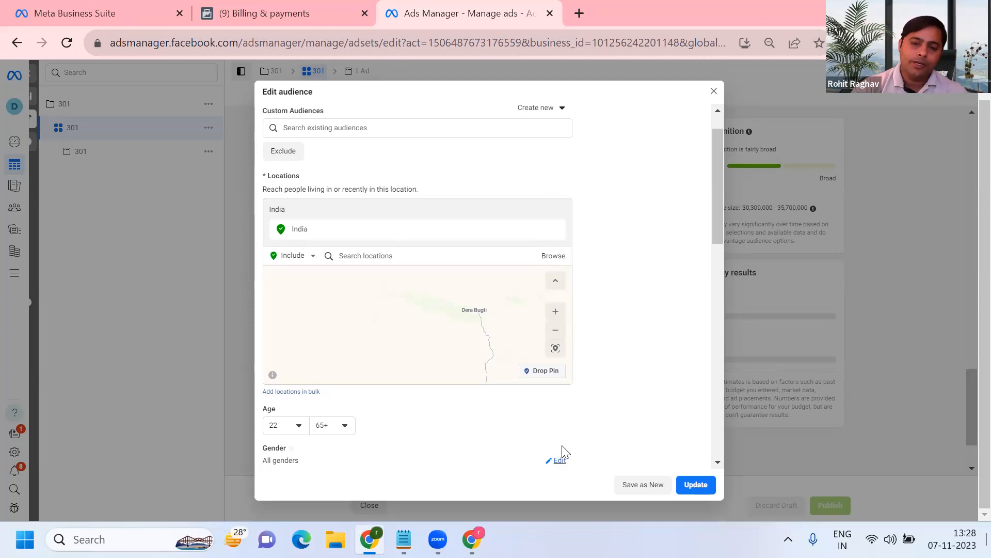
Open the audience's gender setting for editing
{"action": "left_click", "coordinate": [559, 460]}
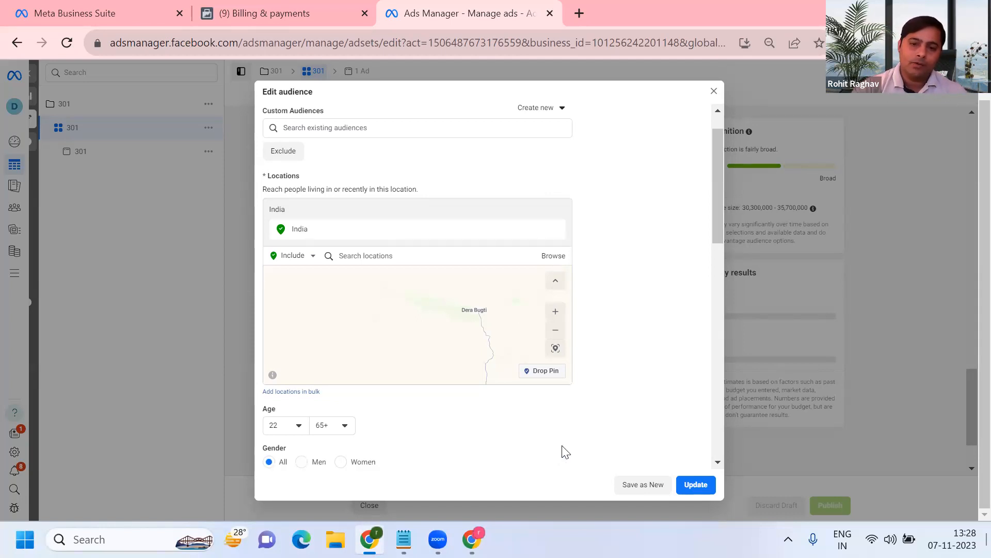